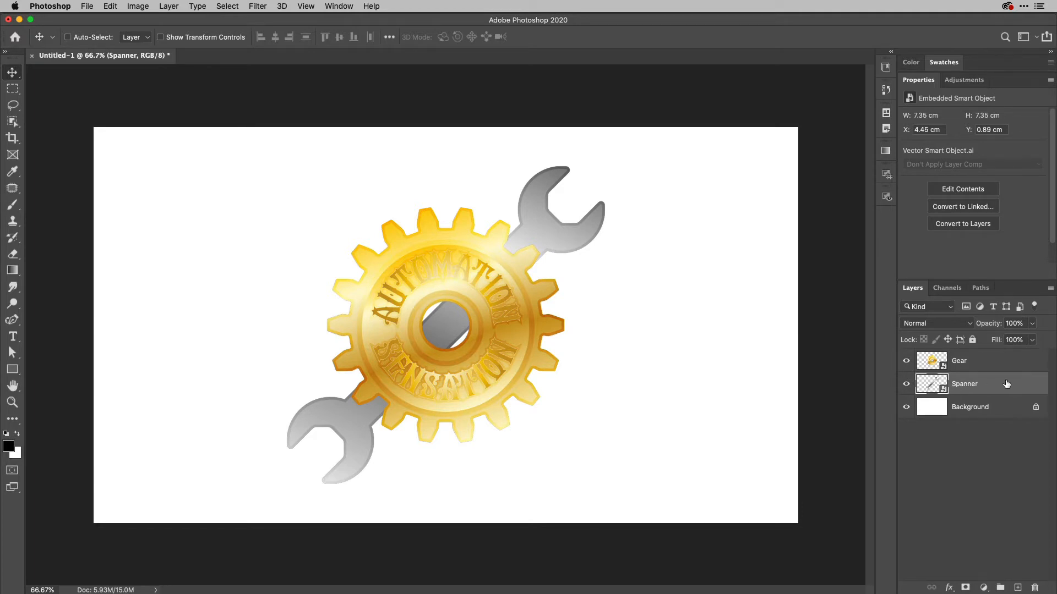
Duplicate the Spanner layer and flip the copy horizontally so the two spanners cross behind the gear.
{"action": "key", "text": "ctrl"}
{"action": "key", "text": "super+j"}
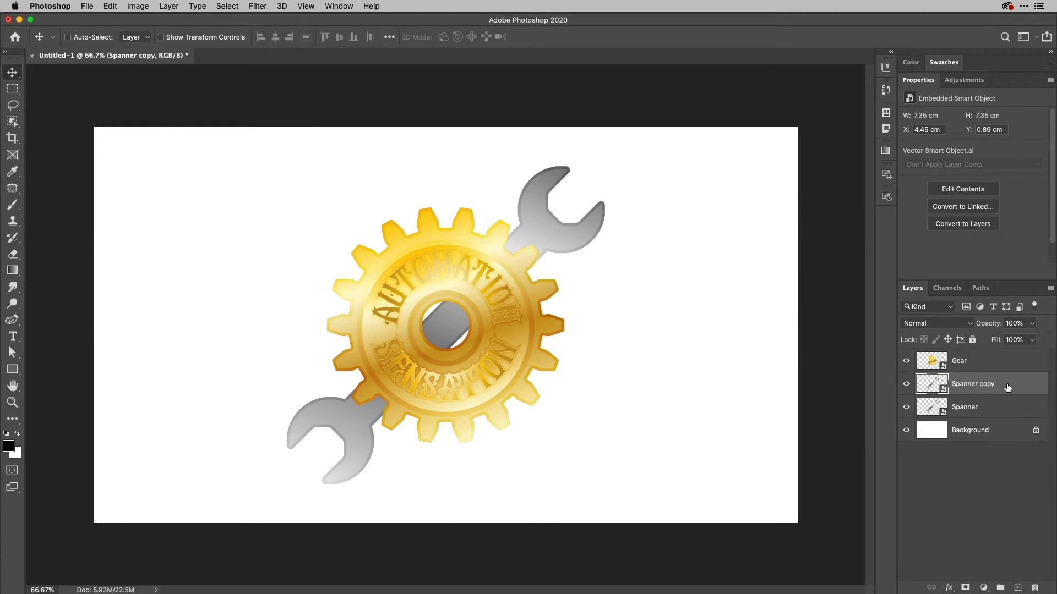
{"action": "key", "text": "super"}
{"action": "key", "text": "super+t"}
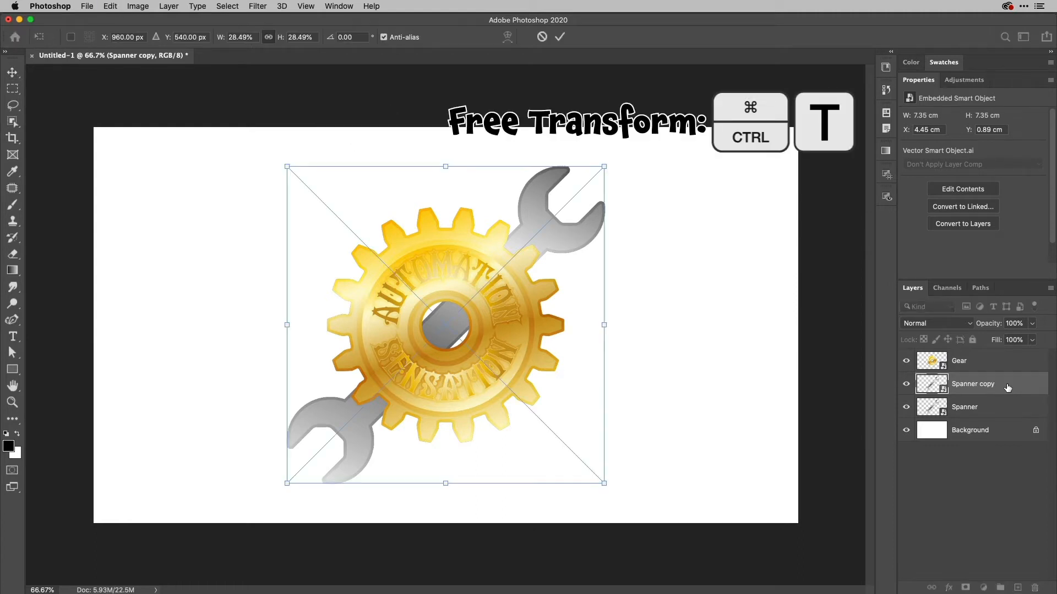
{"action": "right_click", "coordinate": [555, 235]}
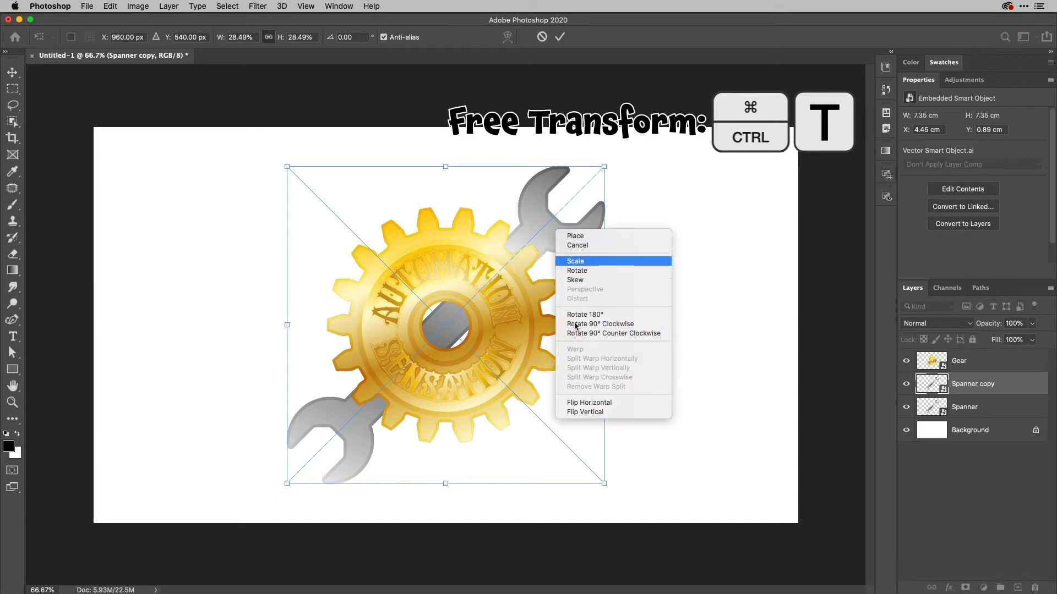
{"action": "left_click", "coordinate": [590, 402]}
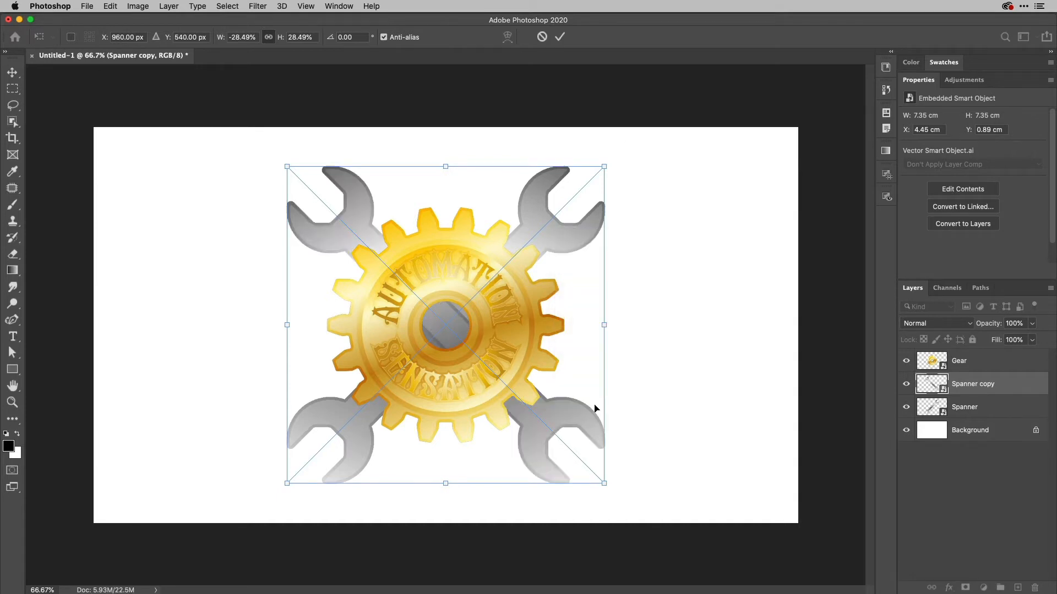
{"action": "key", "text": "Return"}
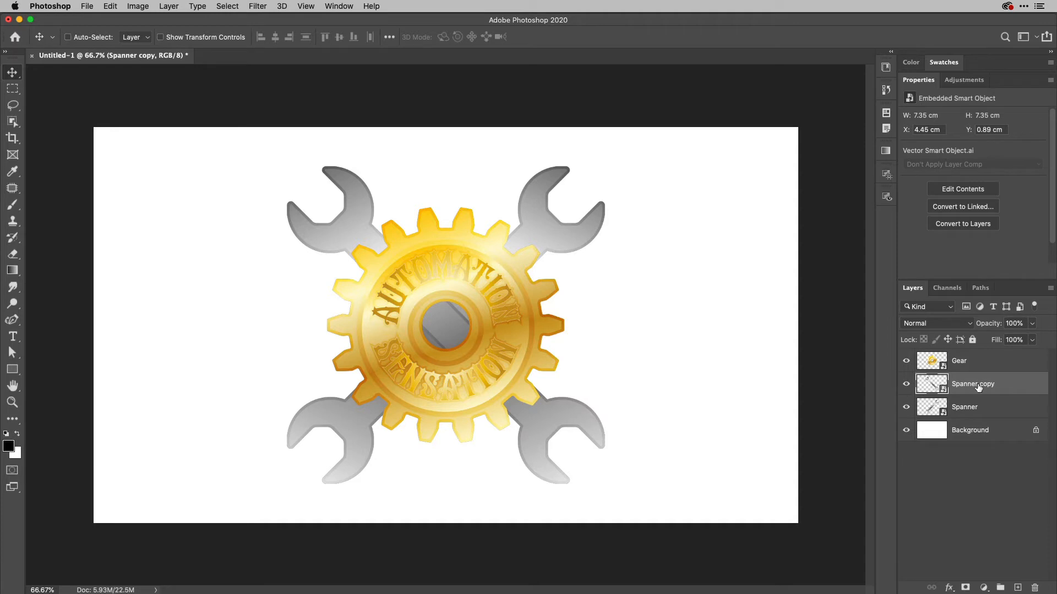
Group the Gear, Spanner copy and Spanner layers and name the group Icon.
{"action": "left_click", "coordinate": [988, 409], "text": "shift"}
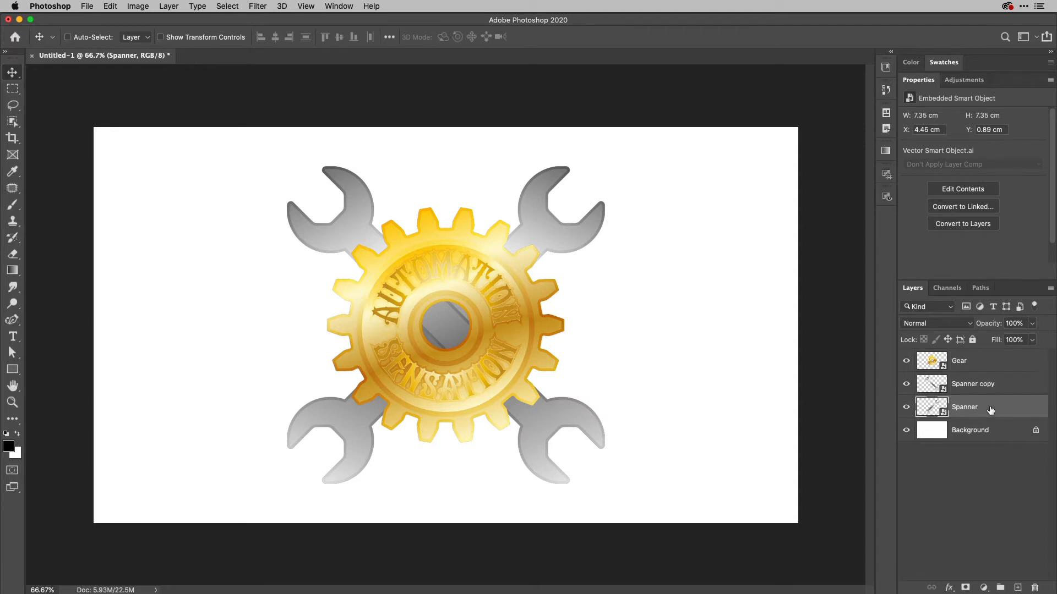
{"action": "left_click", "coordinate": [980, 361], "text": "shift"}
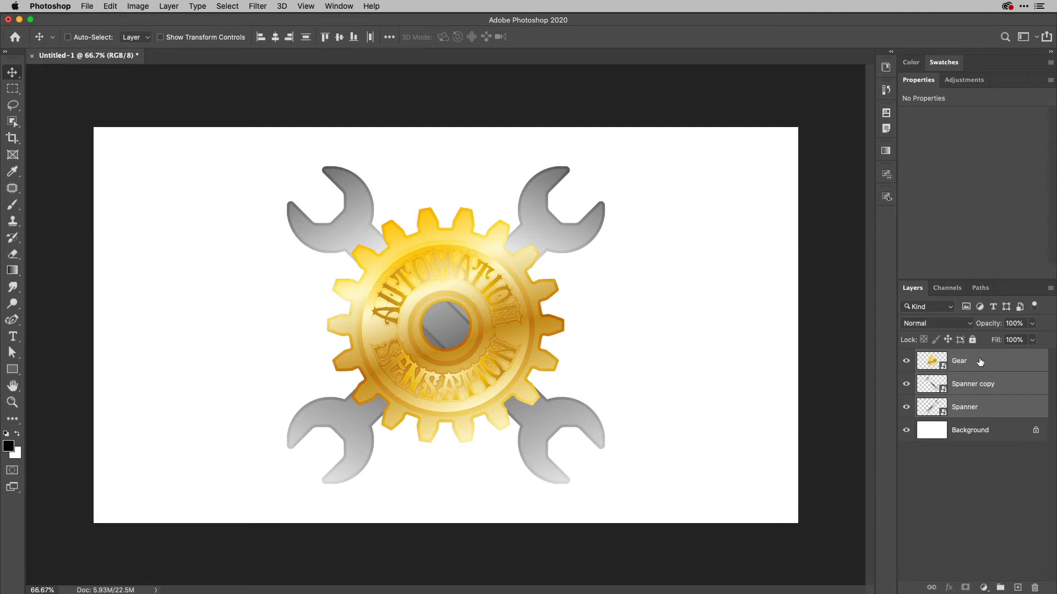
{"action": "key", "text": "super+g"}
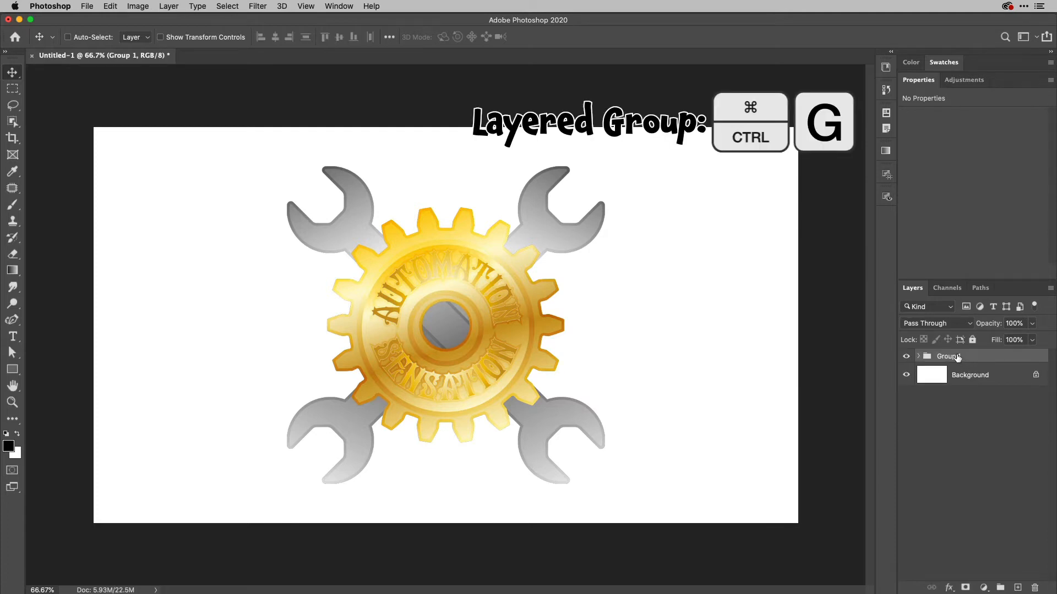
{"action": "double_click", "coordinate": [955, 356]}
{"action": "type", "text": "Icon"}
{"action": "key", "text": "Return"}
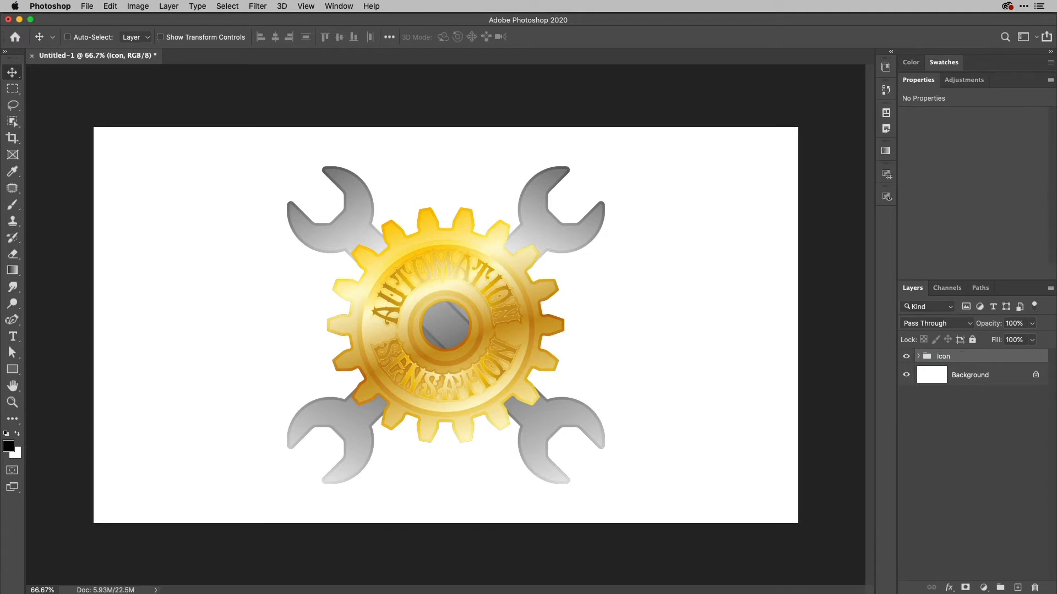
Add a Stroke effect to the Icon group with the dark grey color #333333.
{"action": "double_click", "coordinate": [985, 357]}
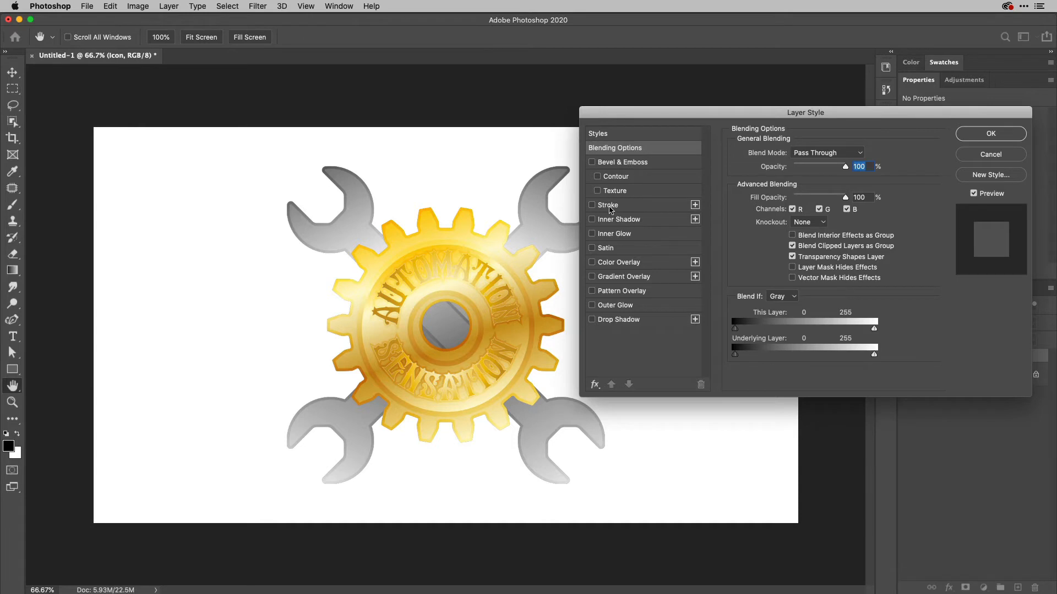
{"action": "left_click", "coordinate": [610, 210]}
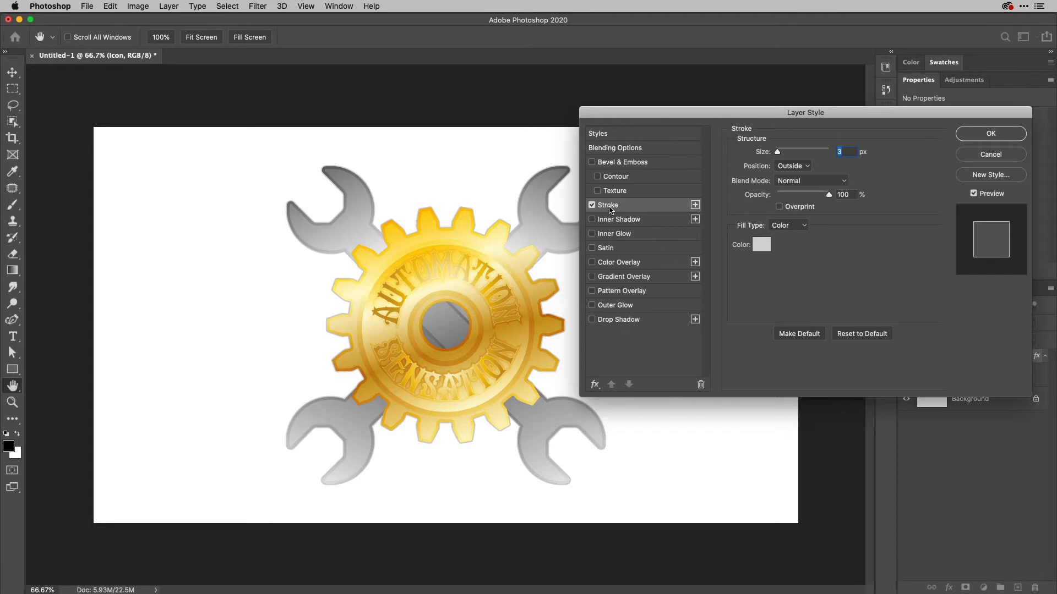
{"action": "left_click", "coordinate": [762, 246]}
{"action": "left_click", "coordinate": [447, 163]}
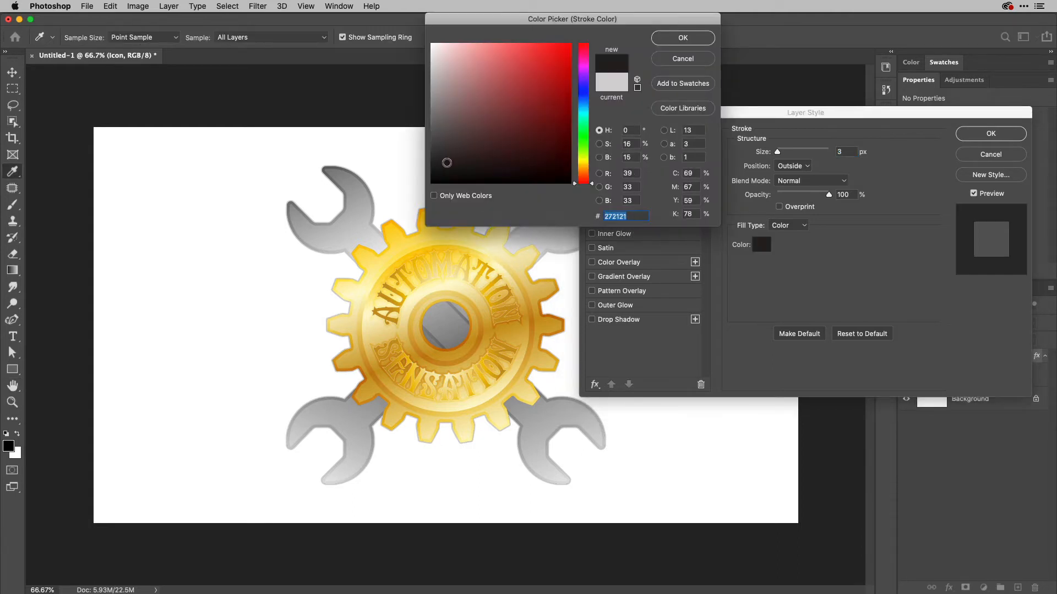
{"action": "left_click_drag", "start_coordinate": [446, 163], "coordinate": [431, 155]}
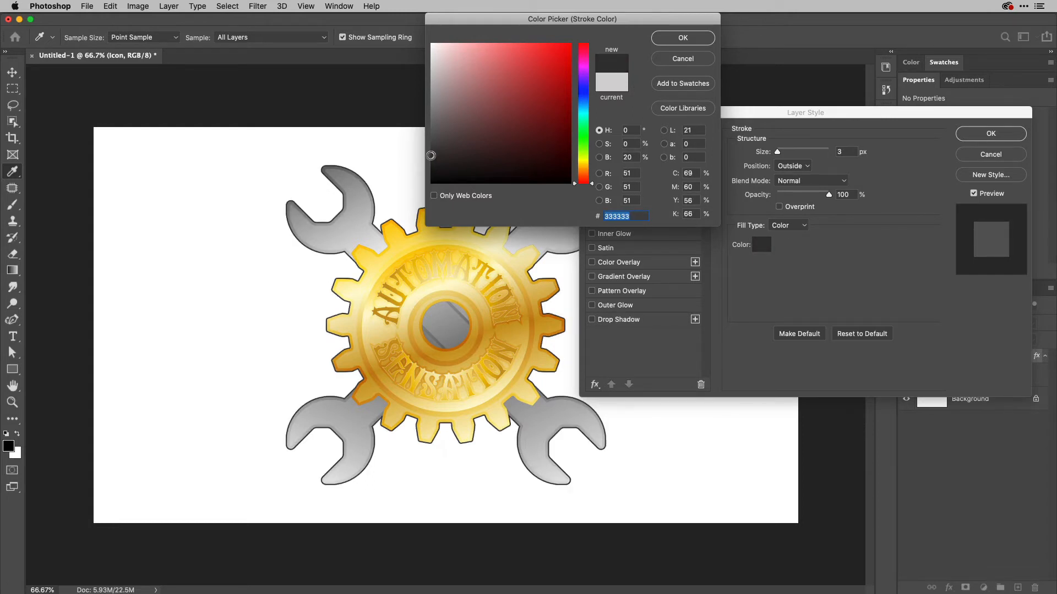
{"action": "left_click", "coordinate": [683, 38]}
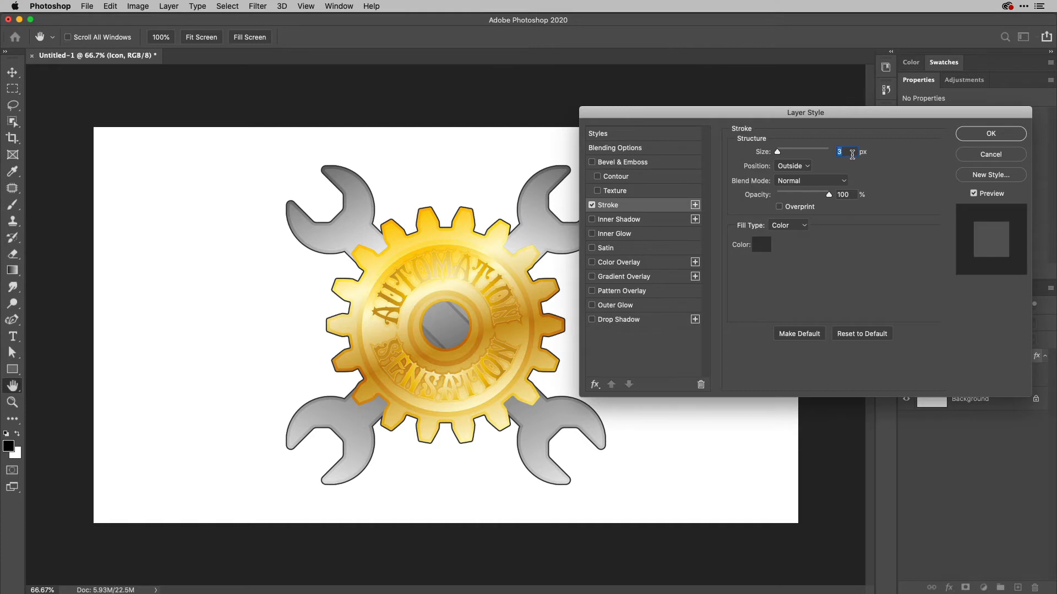
Set the Icon group's stroke size to 14 px with the position Outside, and apply the layer style.
{"action": "left_click", "coordinate": [849, 153]}
{"action": "key", "text": "Up"}
{"action": "key", "text": "Up"}
{"action": "key", "text": "Up"}
{"action": "key", "text": "Up"}
{"action": "key", "text": "Up"}
{"action": "key", "text": "Up"}
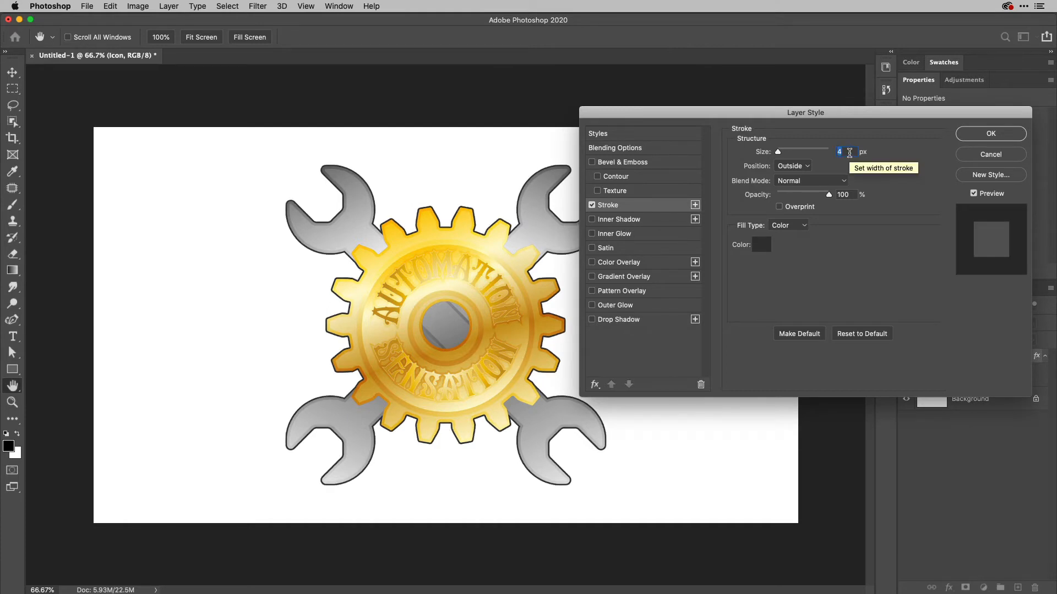
{"action": "key", "text": "Up"}
{"action": "key", "text": "Up"}
{"action": "key", "text": "Up"}
{"action": "key", "text": "Up"}
{"action": "key", "text": "Up"}
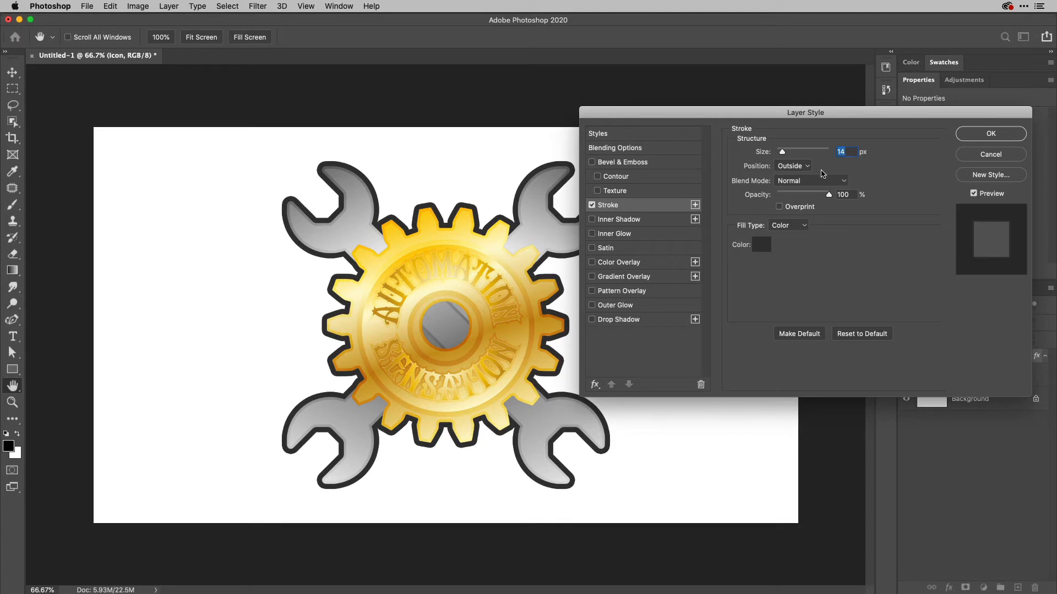
{"action": "left_click", "coordinate": [801, 166]}
{"action": "left_click", "coordinate": [801, 166]}
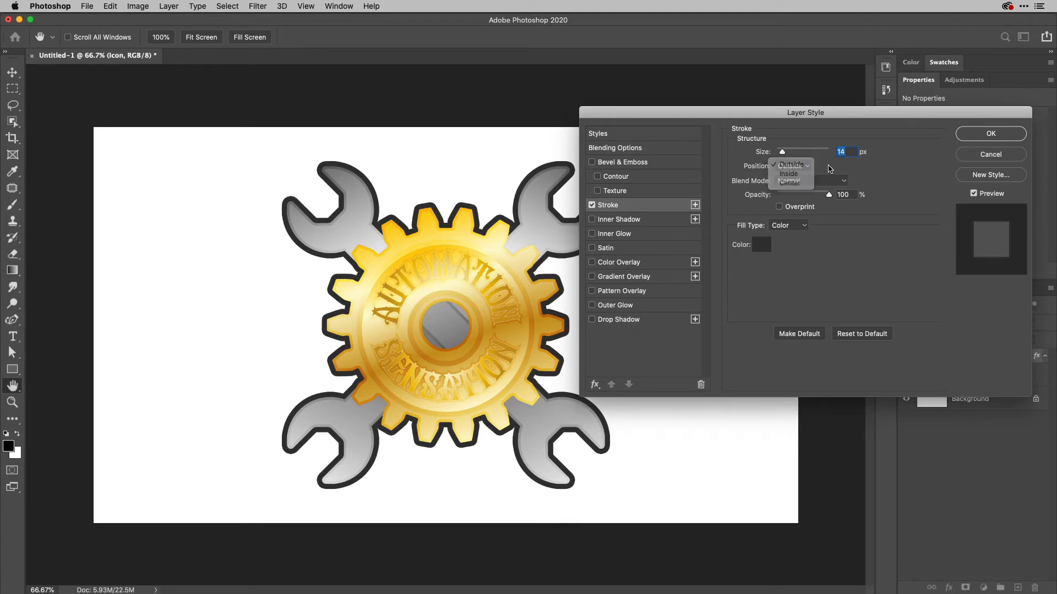
{"action": "left_click", "coordinate": [980, 137]}
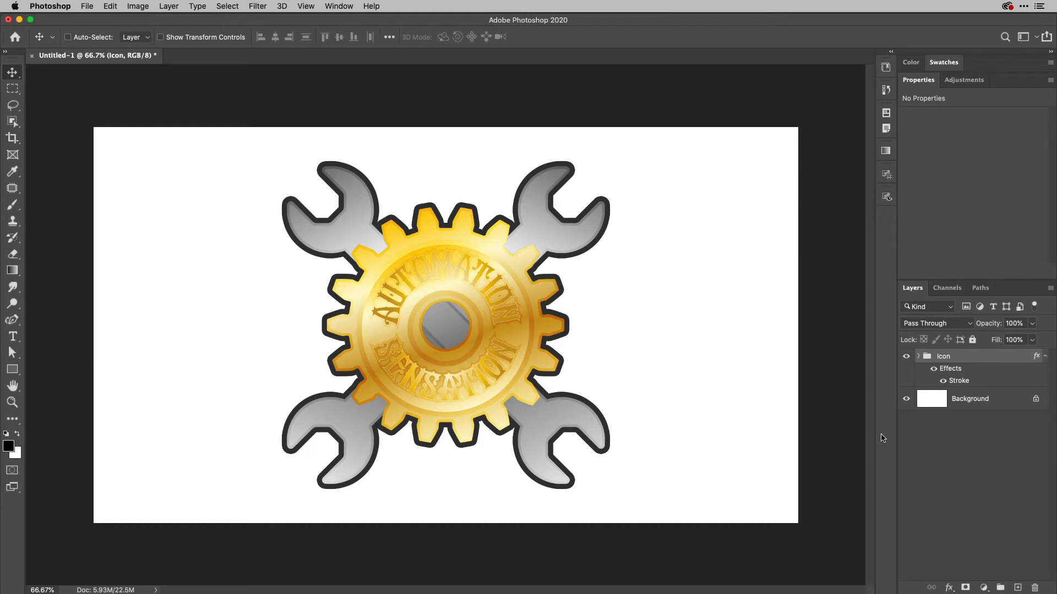
Expand the Icon group and open the Spanner smart object's contents for editing in Illustrator.
{"action": "left_click", "coordinate": [918, 356]}
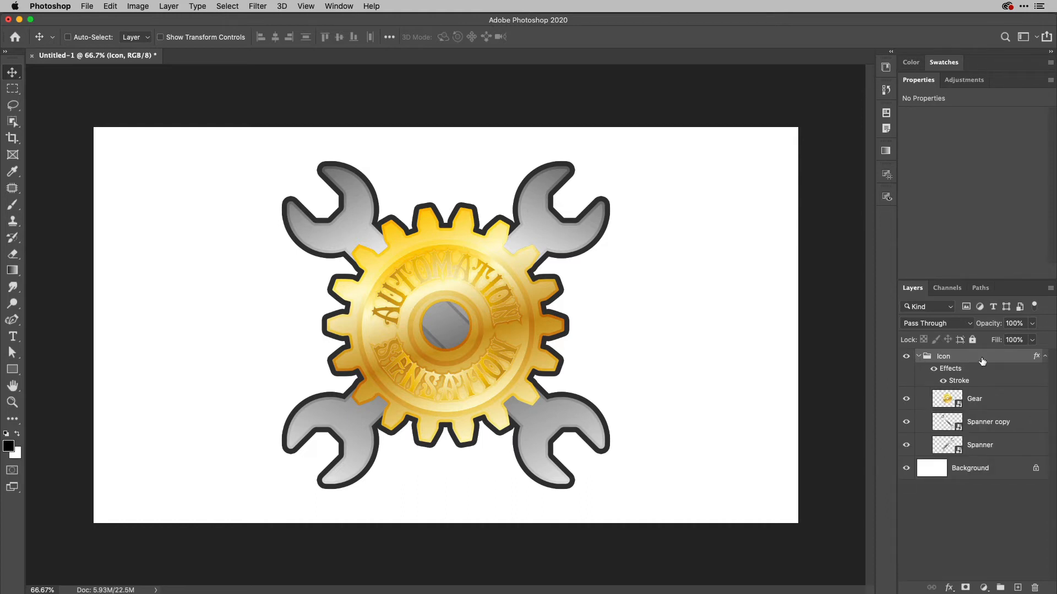
{"action": "left_click", "coordinate": [989, 450]}
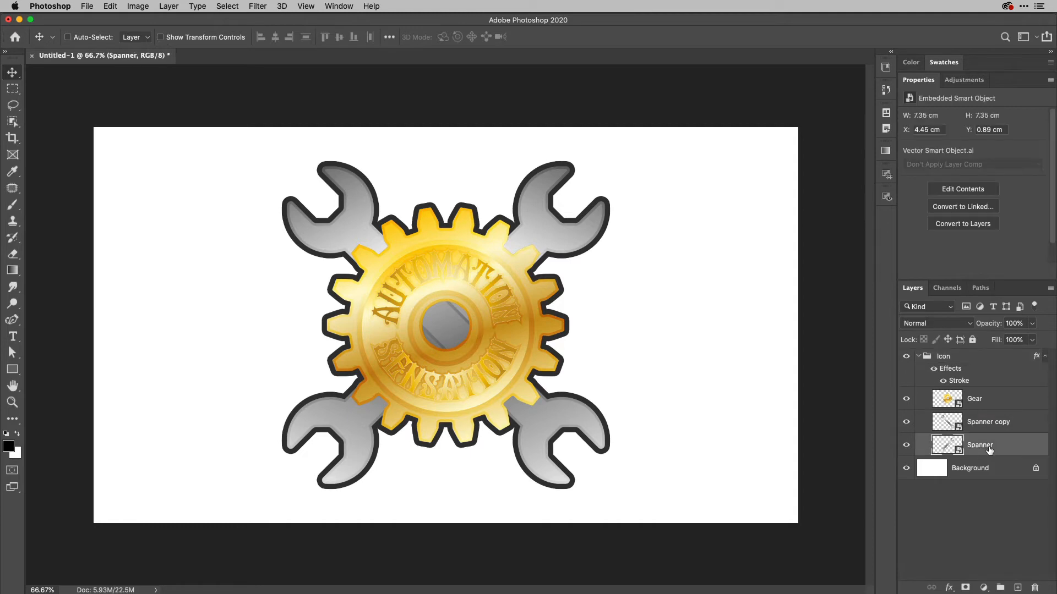
{"action": "double_click", "coordinate": [955, 447]}
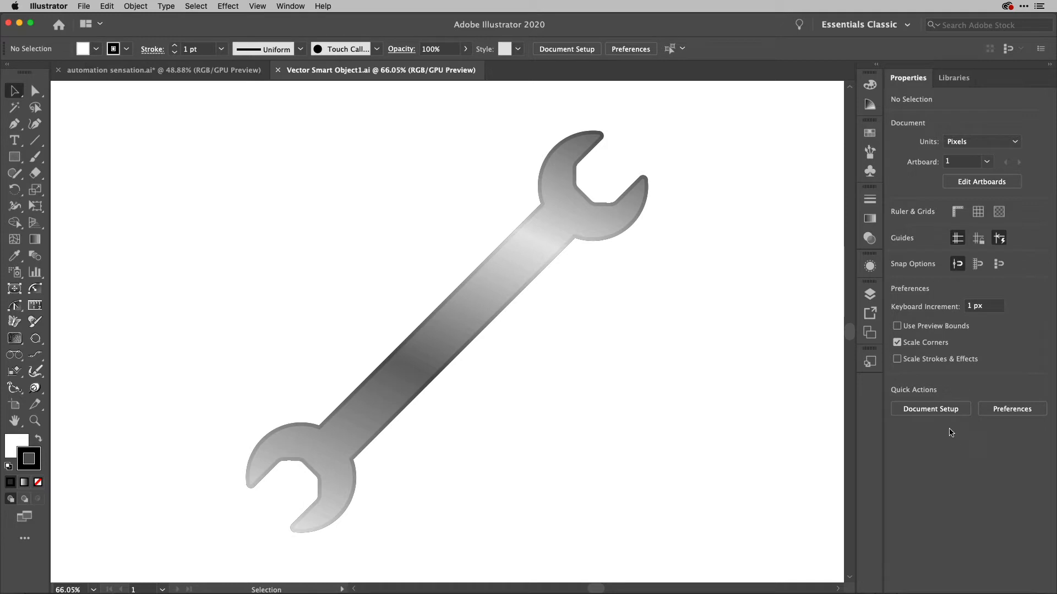
Rotate the spanner clockwise to an angle of about 295°, save the smart object and switch back to Photoshop.
{"action": "left_click", "coordinate": [579, 223]}
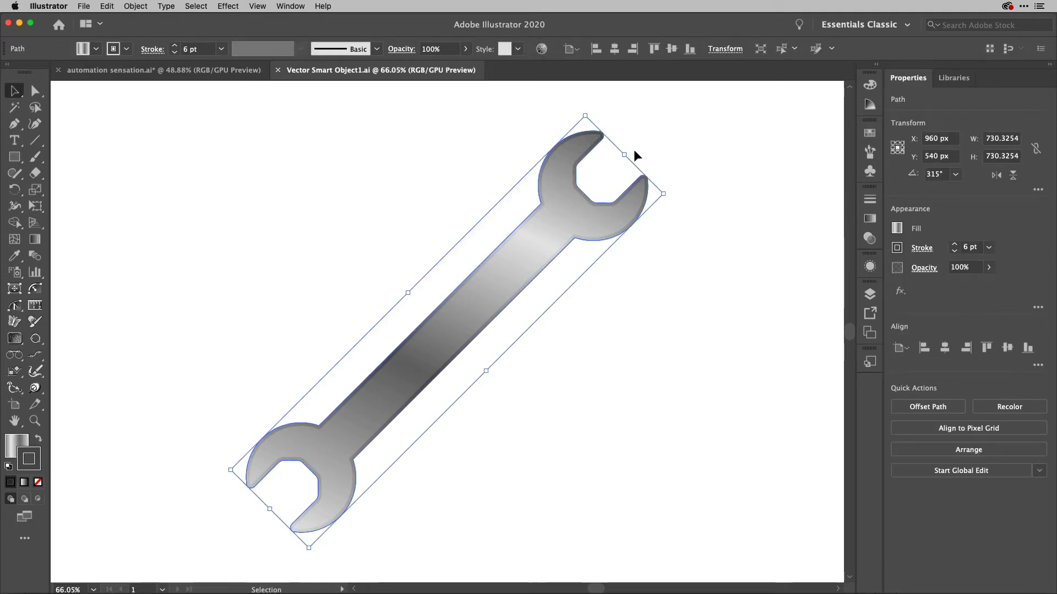
{"action": "left_click_drag", "start_coordinate": [632, 147], "coordinate": [678, 224]}
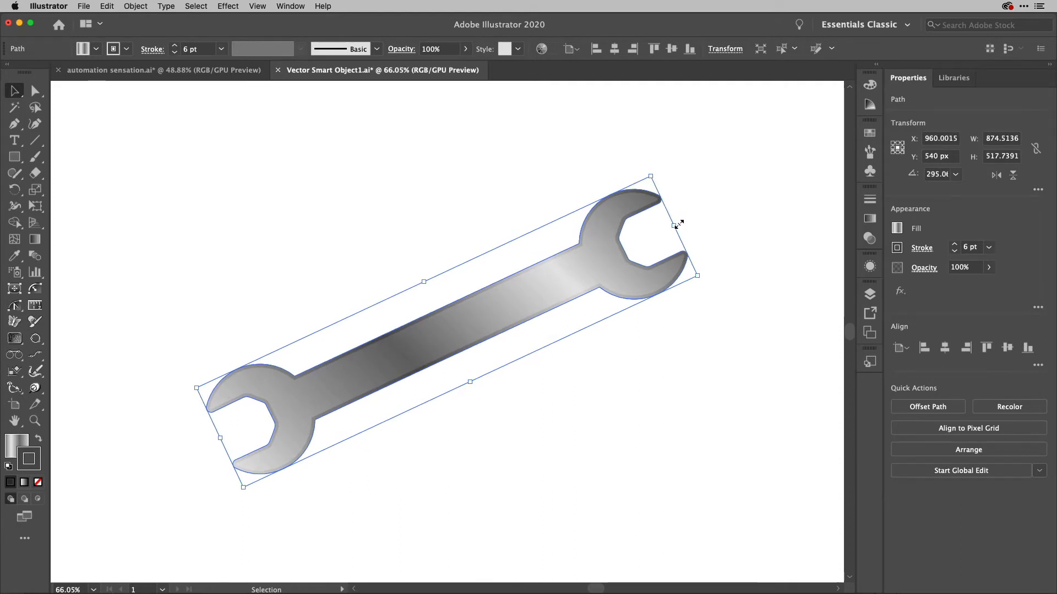
{"action": "key", "text": "super"}
{"action": "key", "text": "super+s"}
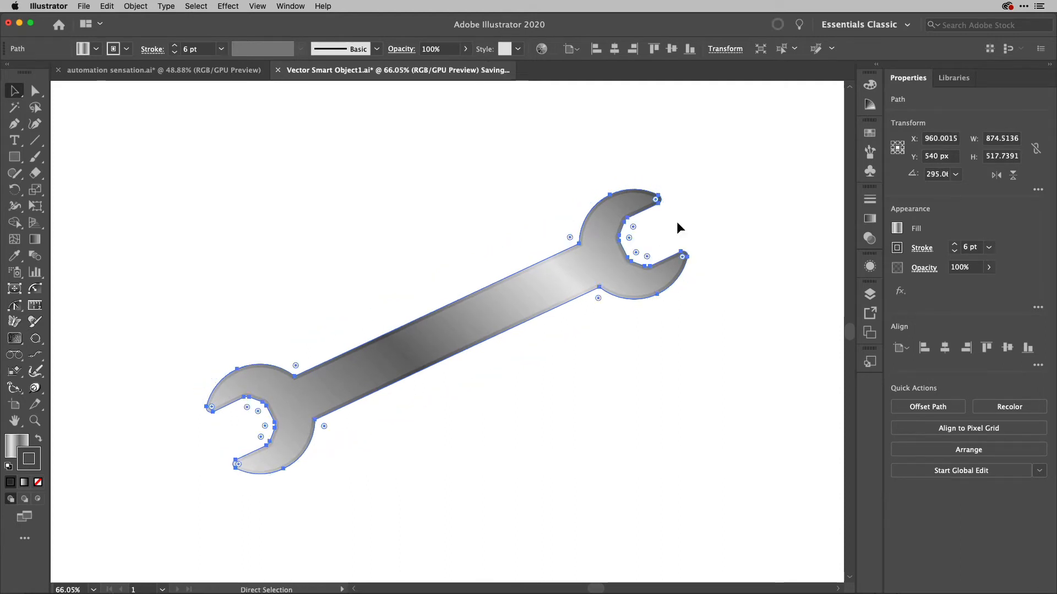
{"action": "key", "text": "super+Tab"}
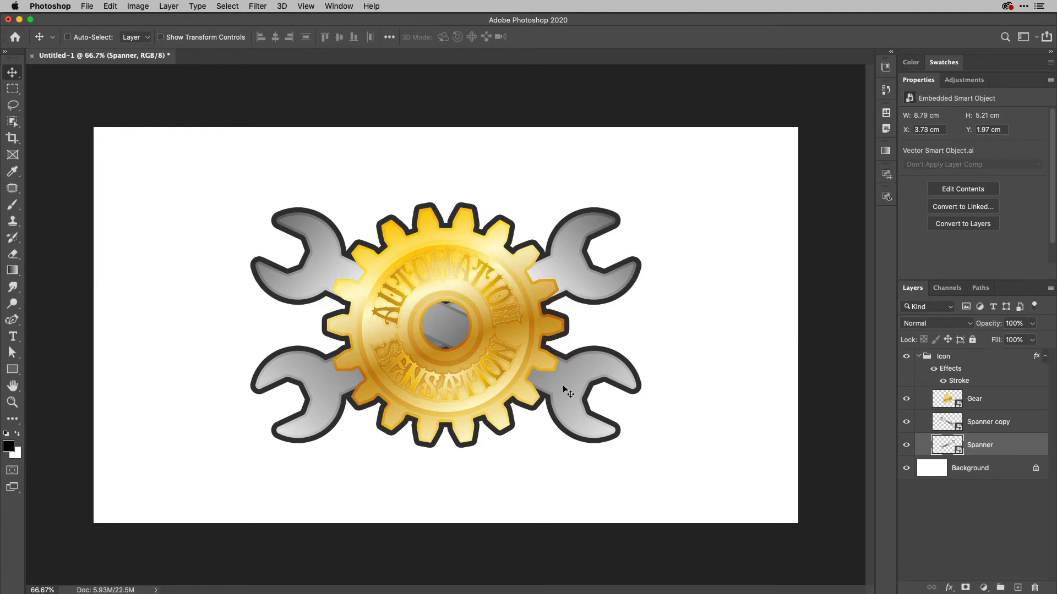
Delete the Spanner and Spanner copy layers from the Icon group.
{"action": "left_click", "coordinate": [1018, 423], "text": "shift"}
{"action": "key", "text": "Delete"}
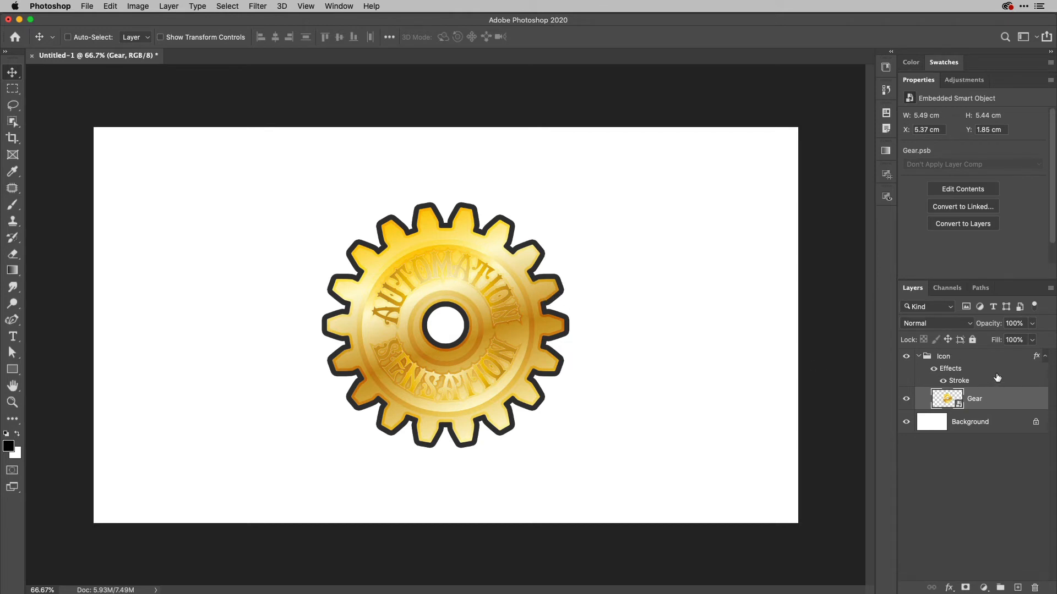
Switch to Illustrator, close Vector Smart Object1.ai and deselect everything in the automation sensation.ai artwork.
{"action": "key", "text": "super"}
{"action": "key", "text": "super+Tab"}
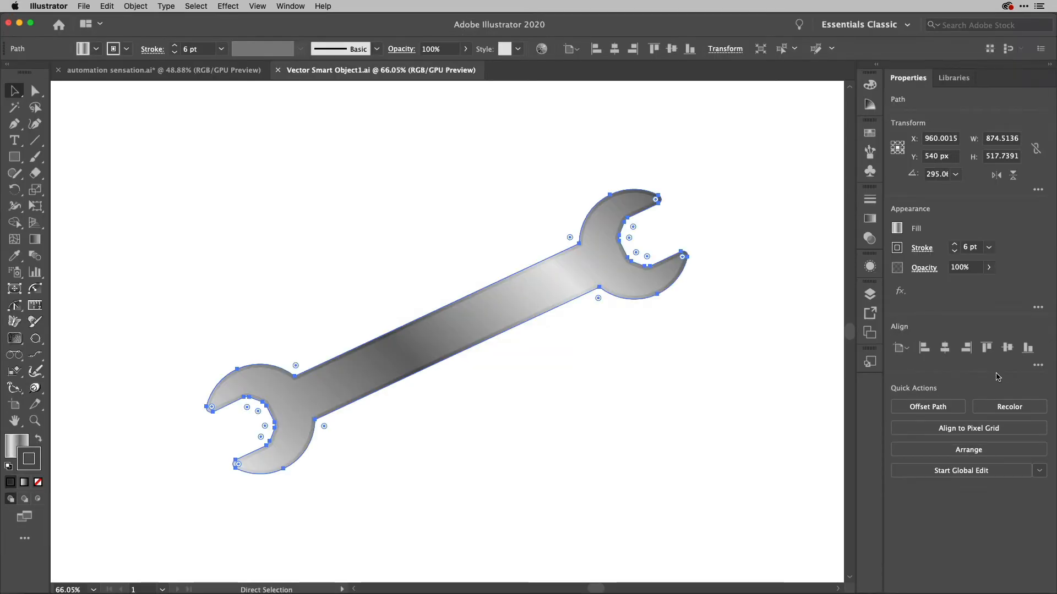
{"action": "key", "text": "super+w"}
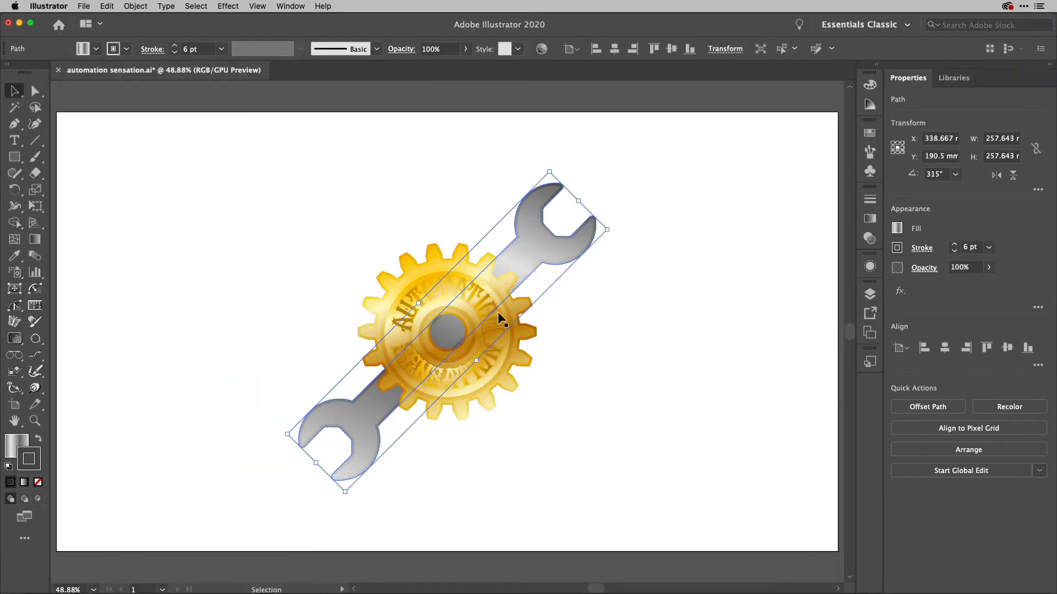
{"action": "left_click", "coordinate": [693, 230]}
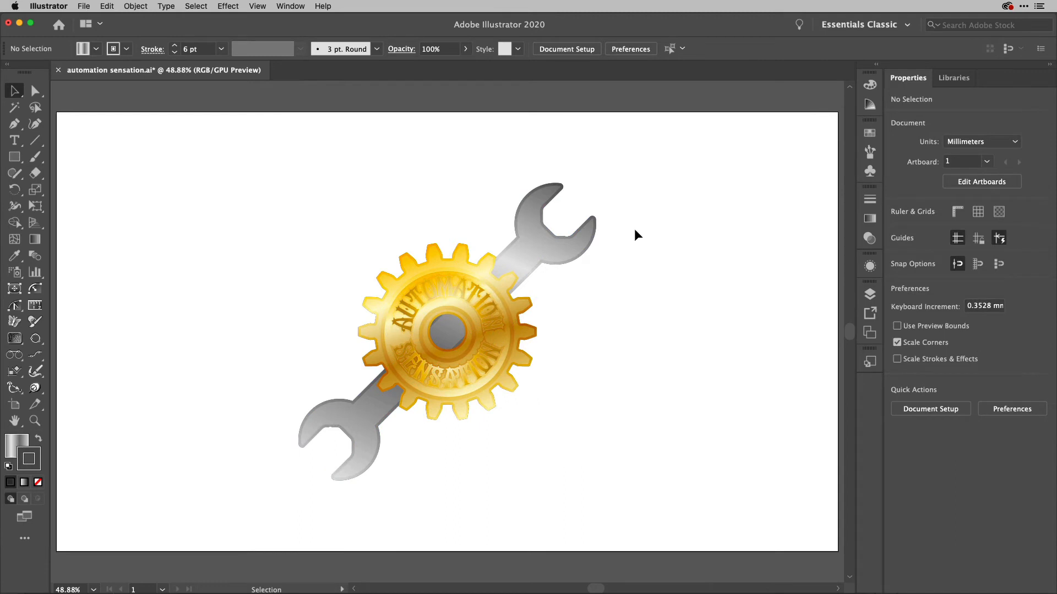
Apply a Transform effect to the spanner behind the gear with 1 copy and Reflect Y enabled.
{"action": "left_click", "coordinate": [584, 246]}
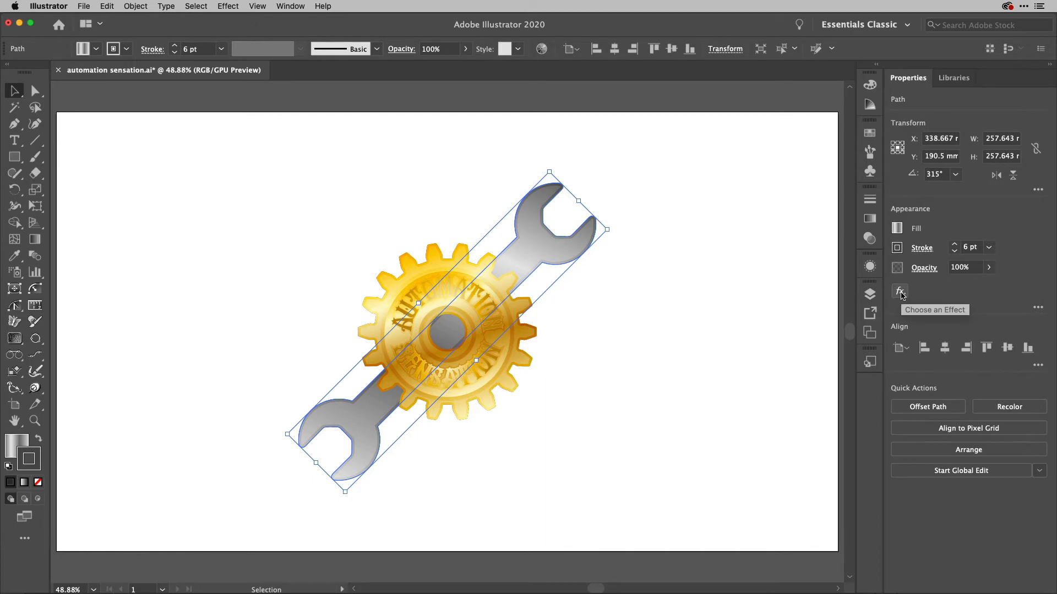
{"action": "left_click", "coordinate": [901, 293]}
{"action": "mouse_move", "coordinate": [918, 334]}
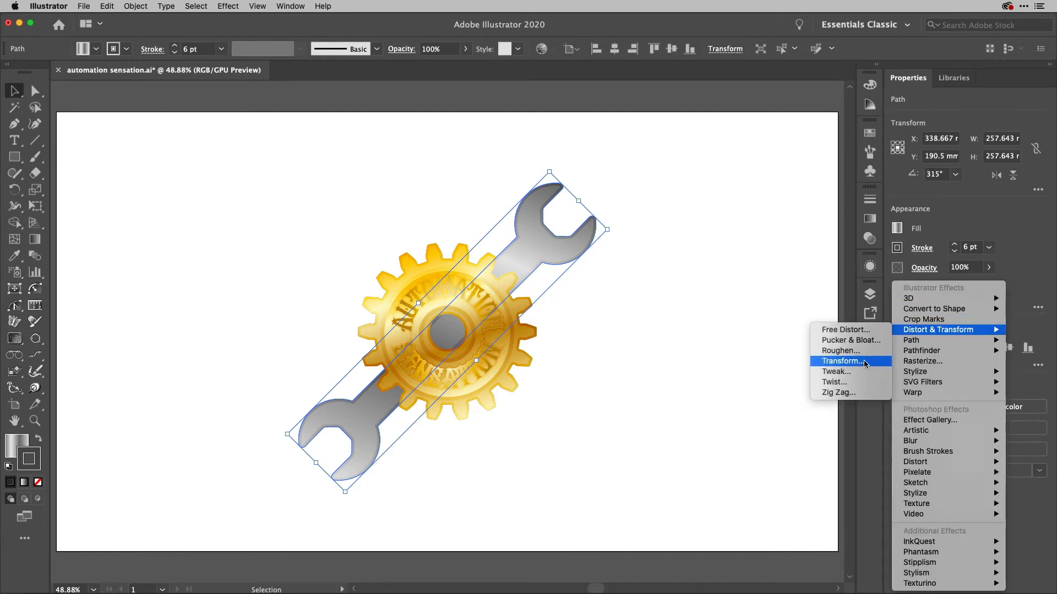
{"action": "left_click", "coordinate": [842, 361]}
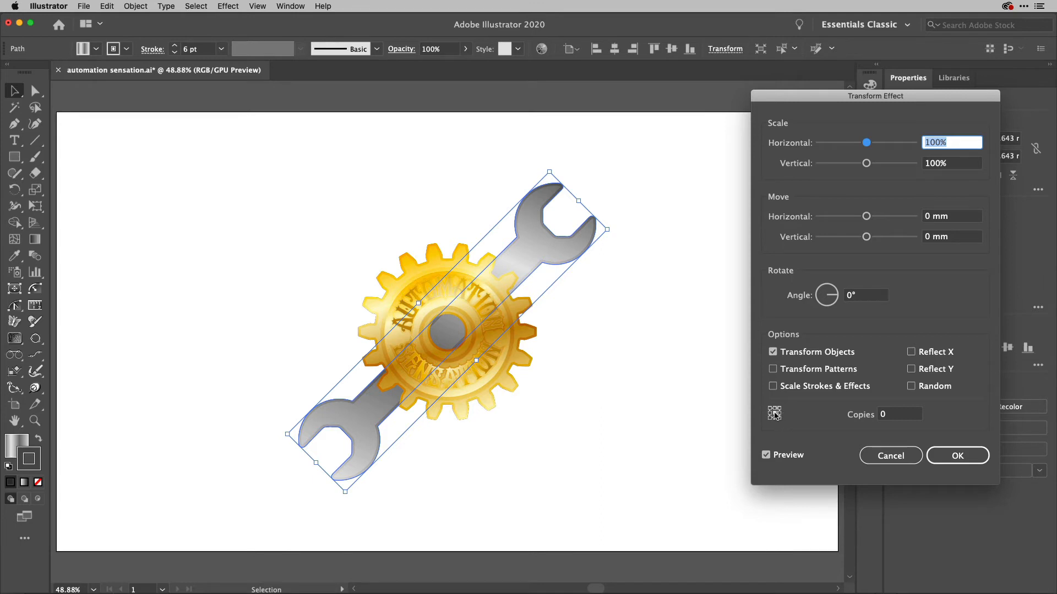
{"action": "left_click", "coordinate": [891, 417]}
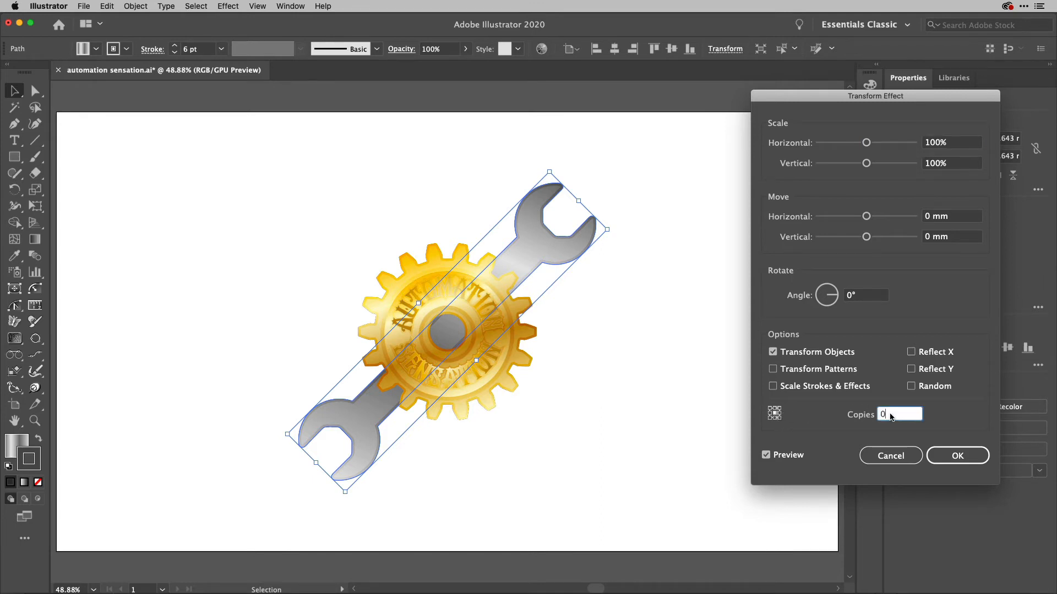
{"action": "key", "text": "Up"}
{"action": "left_click", "coordinate": [928, 373]}
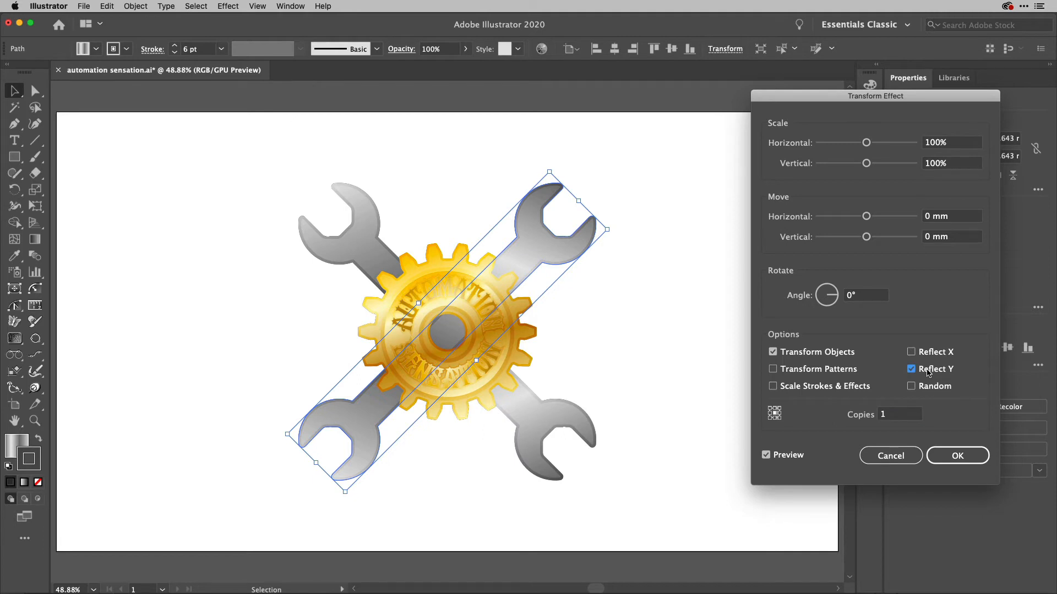
{"action": "left_click", "coordinate": [967, 456]}
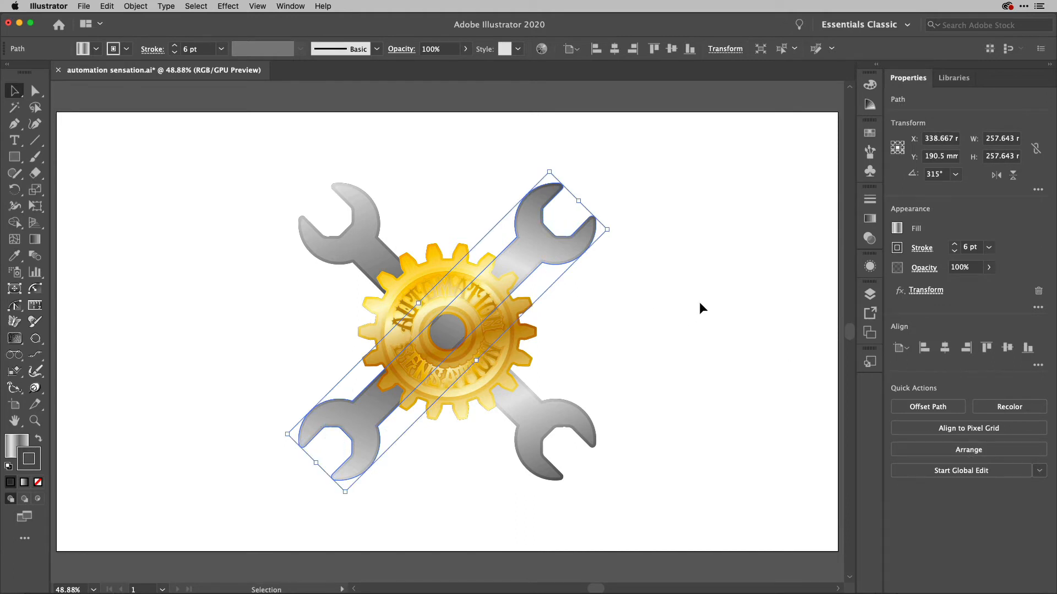
Switch to Photoshop and paste the copied spanner artwork into the Icon group as a Smart Object.
{"action": "key", "text": "super+Tab"}
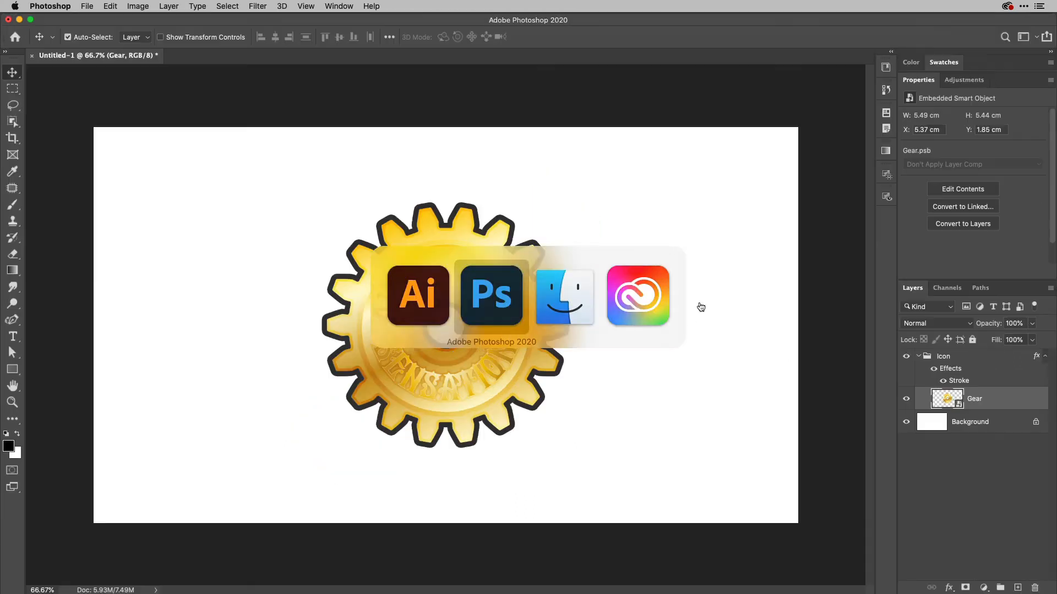
{"action": "key", "text": "super"}
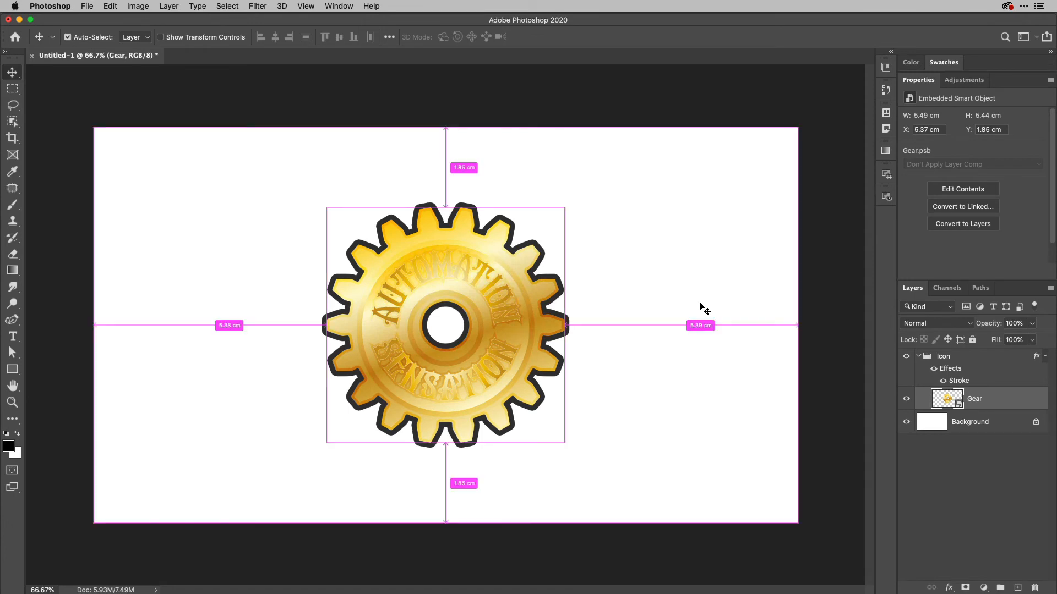
{"action": "key", "text": "super+v"}
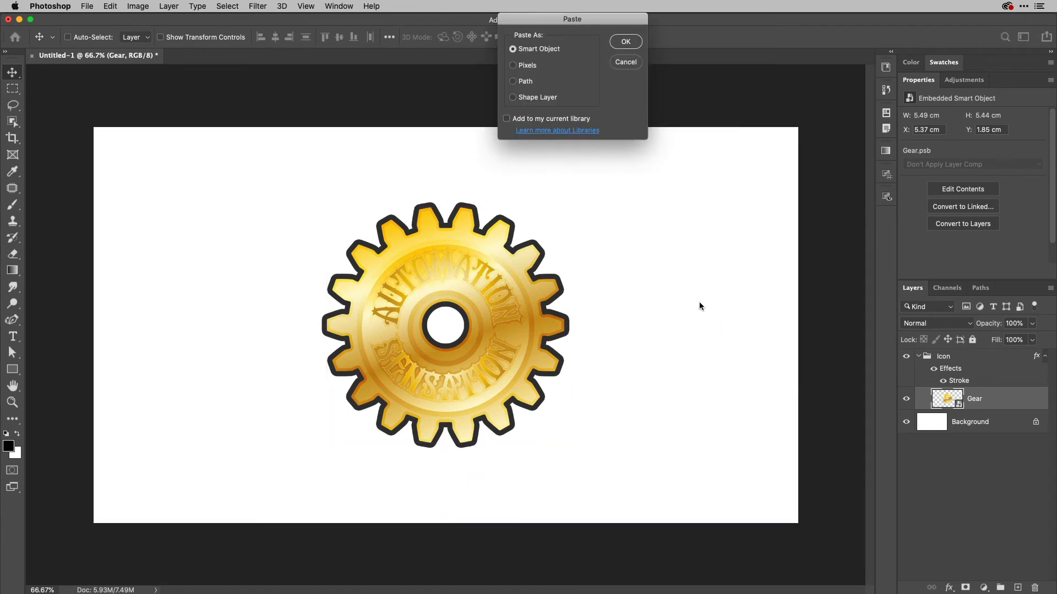
{"action": "left_click", "coordinate": [626, 42]}
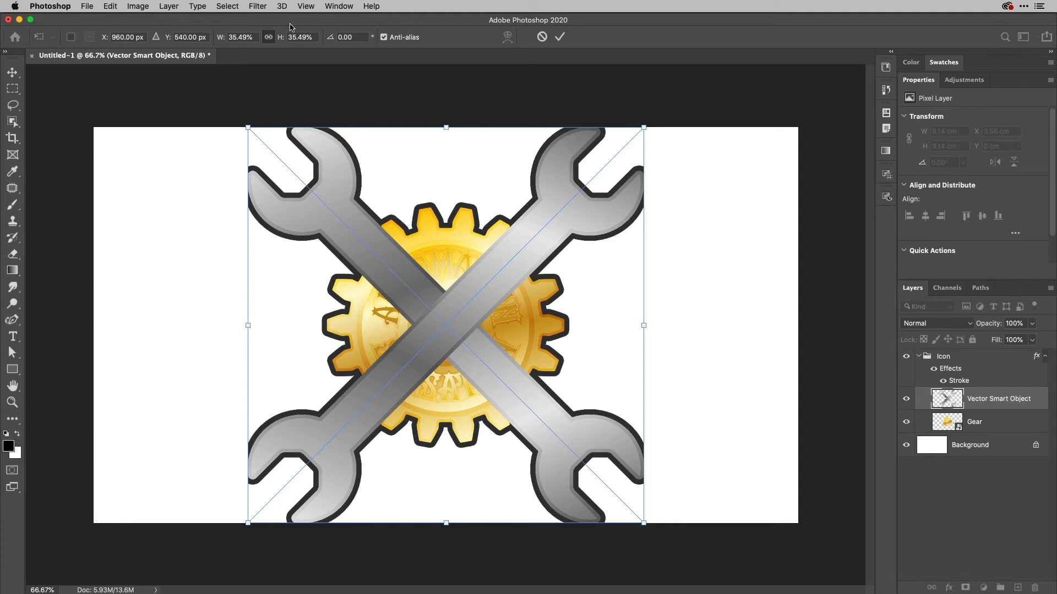
Scale the pasted spanners proportionally to 25.49% and move their layer below the Gear layer in the Icon group.
{"action": "left_click", "coordinate": [269, 36]}
{"action": "left_click_drag", "start_coordinate": [221, 40], "coordinate": [215, 39]}
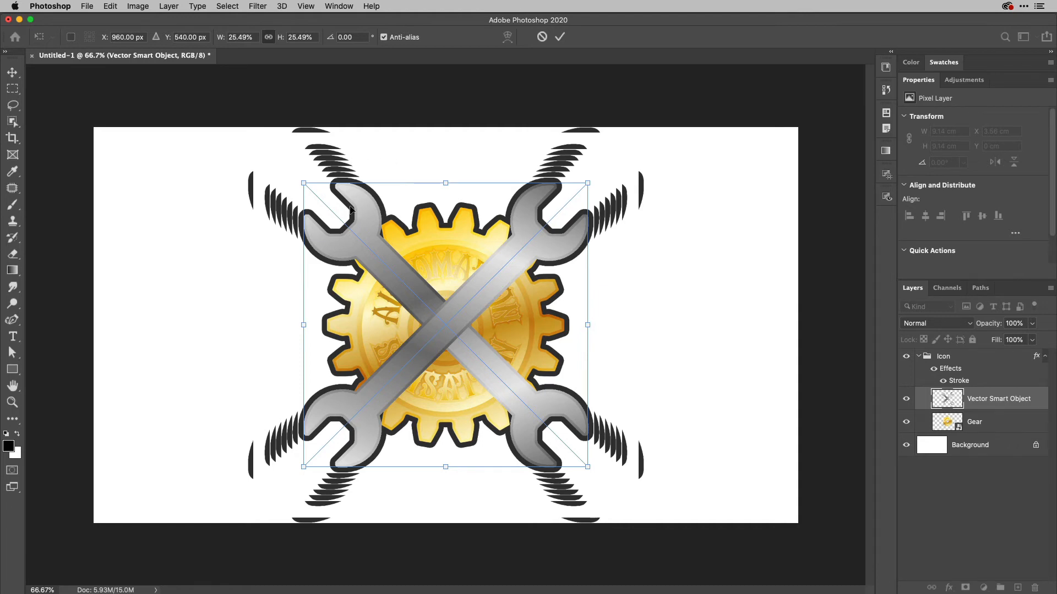
{"action": "left_click", "coordinate": [560, 37]}
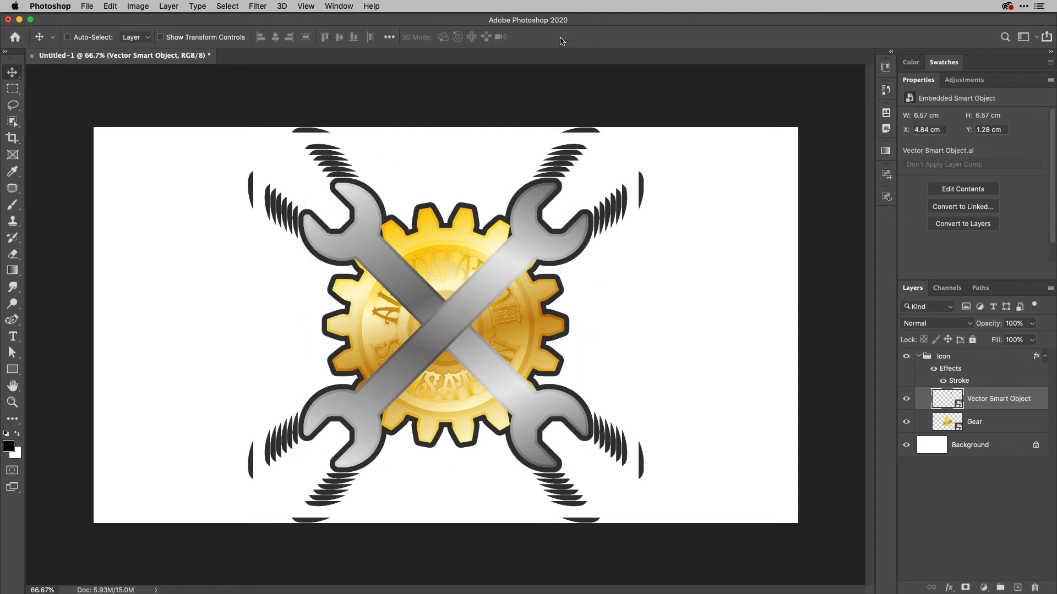
{"action": "left_click_drag", "start_coordinate": [545, 237], "coordinate": [569, 242]}
{"action": "key", "text": "super+z"}
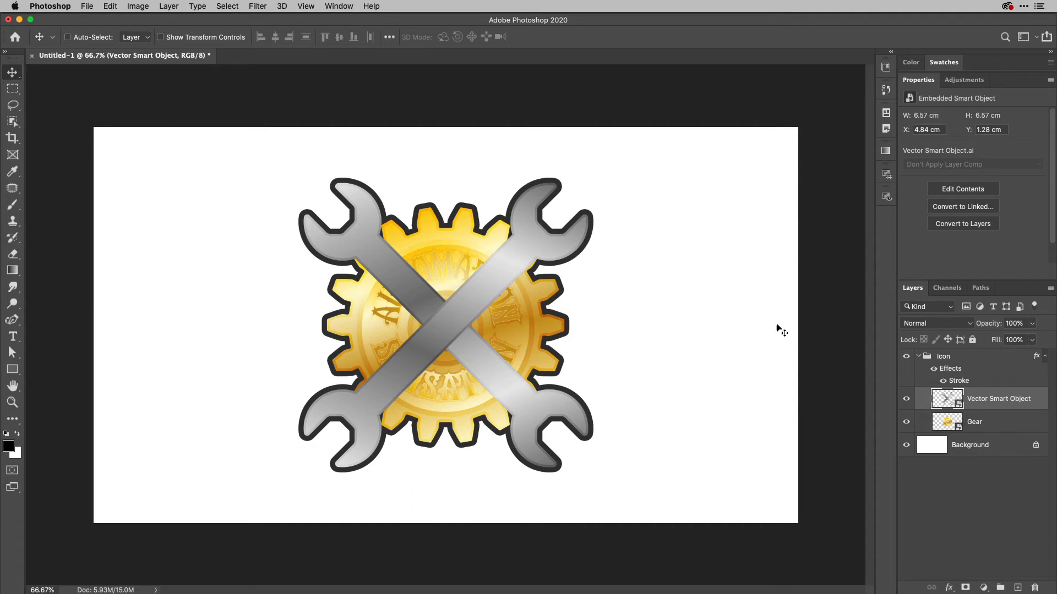
{"action": "left_click_drag", "start_coordinate": [1017, 401], "coordinate": [1020, 430]}
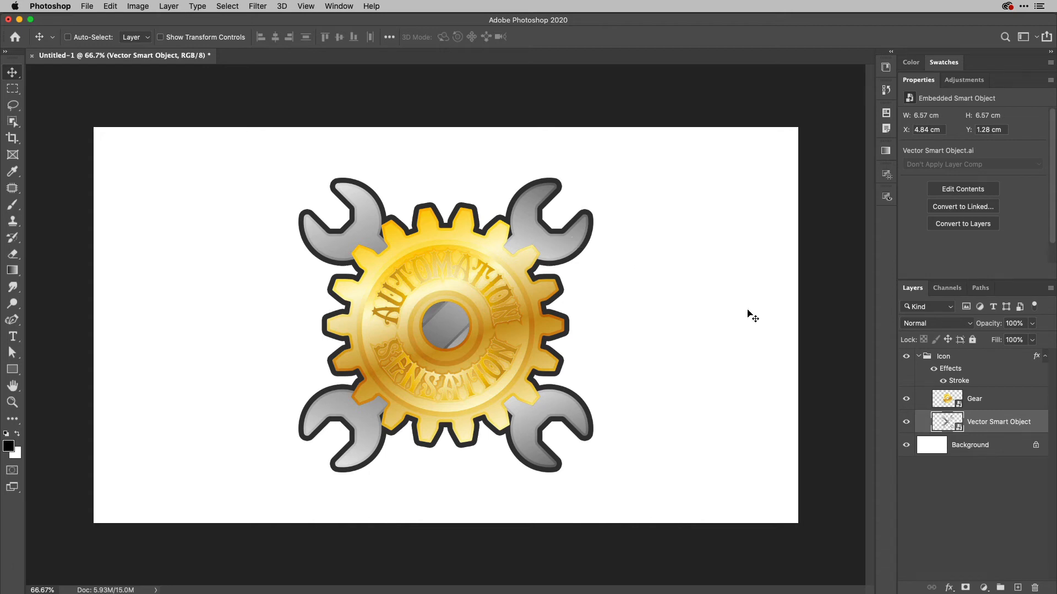
Open the spanner smart object in Illustrator, rotate the spanner clockwise to about 304°, save and switch back to Photoshop.
{"action": "double_click", "coordinate": [954, 424]}
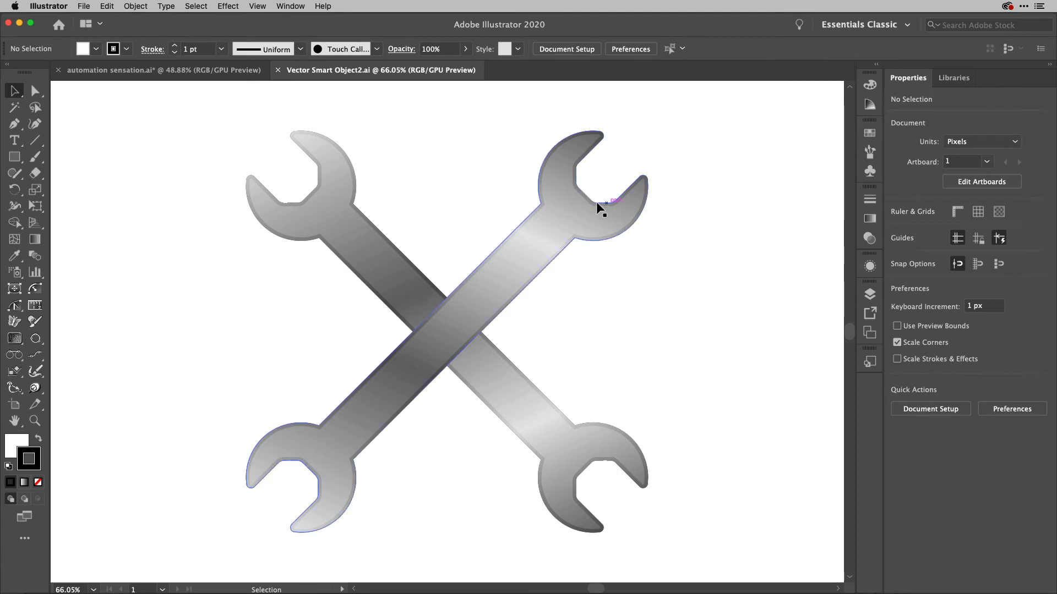
{"action": "left_click", "coordinate": [571, 208]}
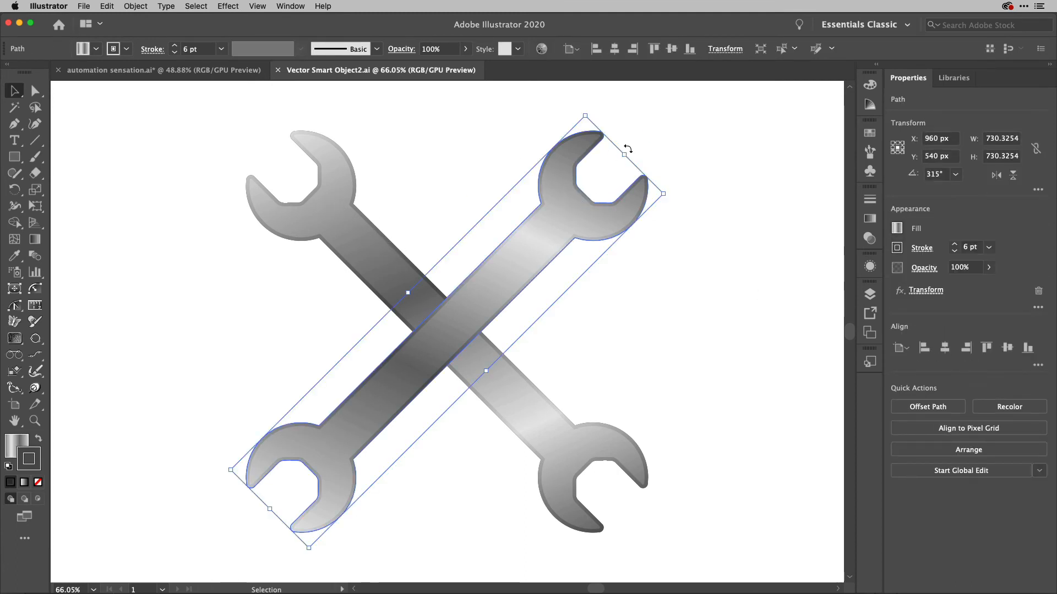
{"action": "left_click_drag", "start_coordinate": [628, 147], "coordinate": [665, 179]}
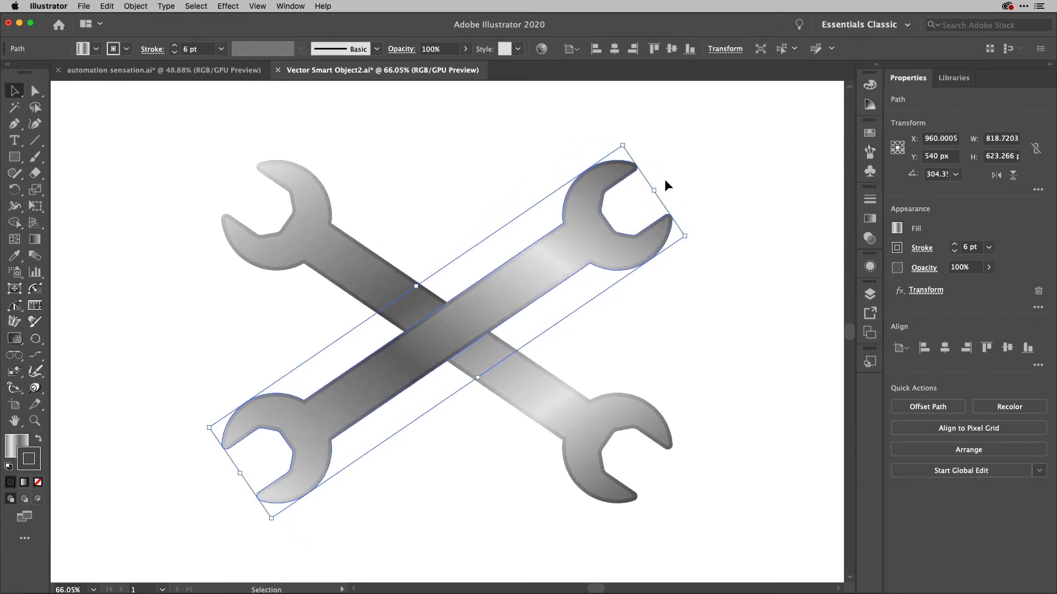
{"action": "key", "text": "super+s"}
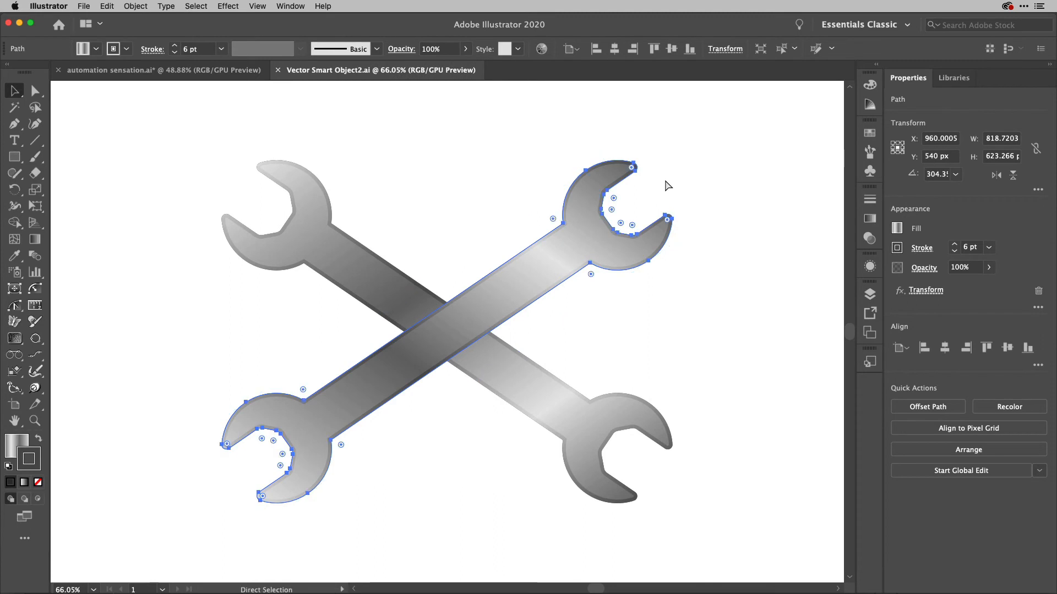
{"action": "key", "text": "super+Tab"}
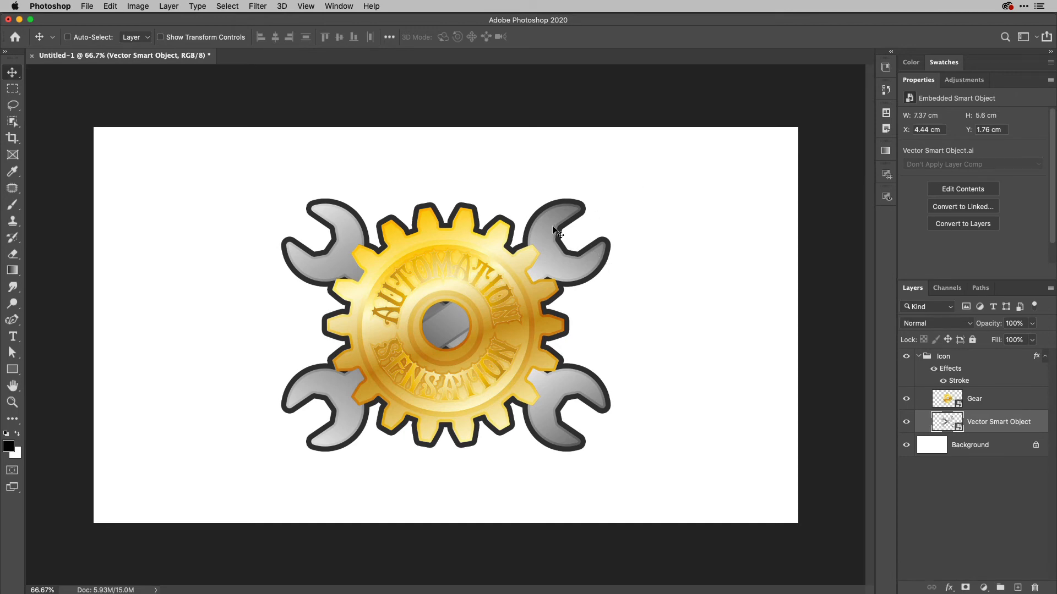
Add a second Stroke effect to the Icon group and set the upper stroke's color to light gray cbcbcb.
{"action": "scroll", "coordinate": [453, 306], "scroll_direction": "up", "scroll_amount": 2}
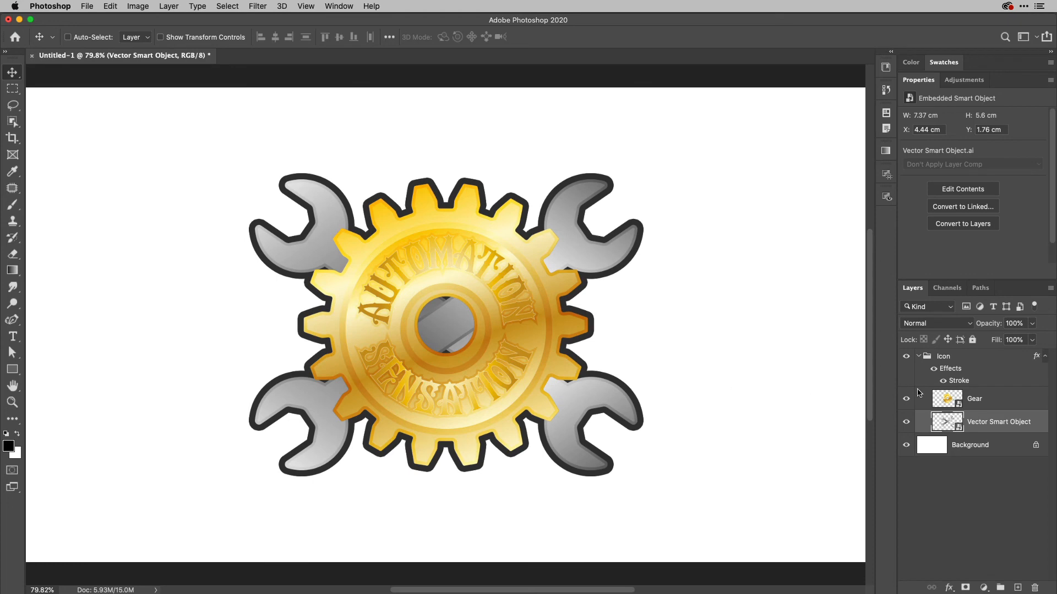
{"action": "left_click", "coordinate": [1008, 358]}
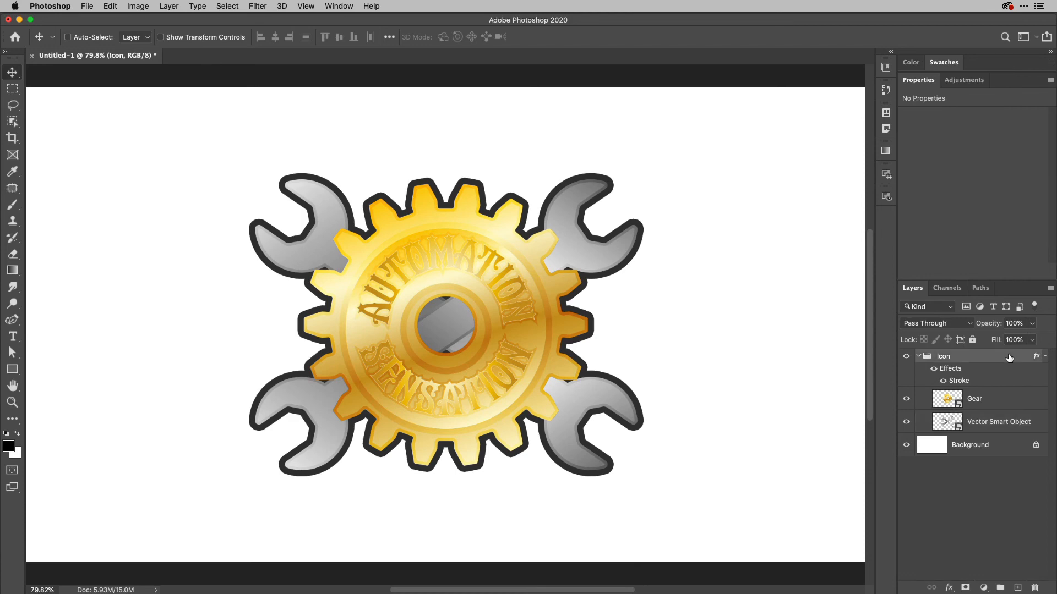
{"action": "double_click", "coordinate": [1009, 358]}
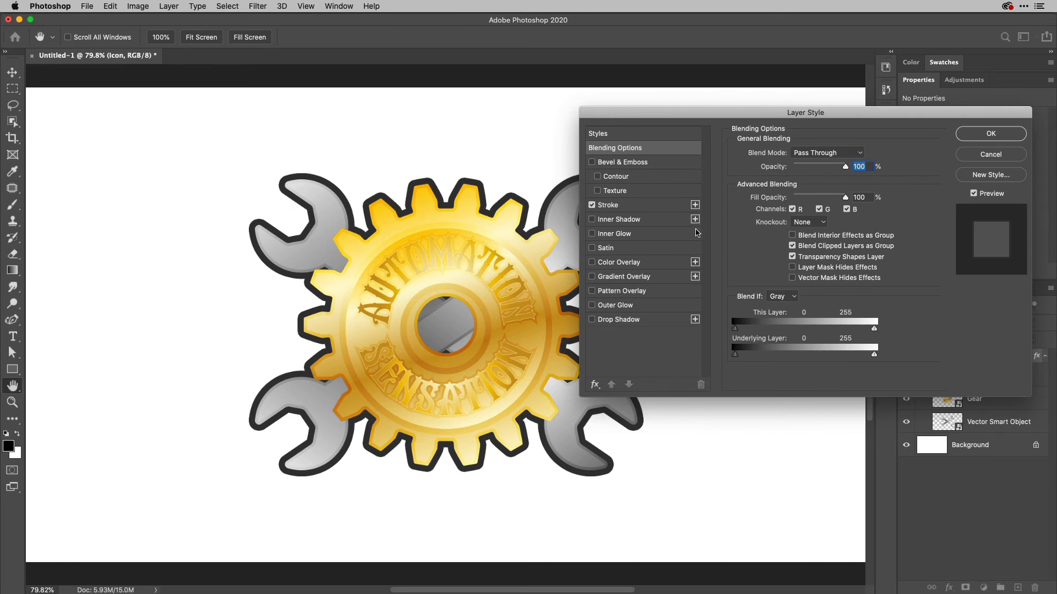
{"action": "left_click", "coordinate": [695, 206]}
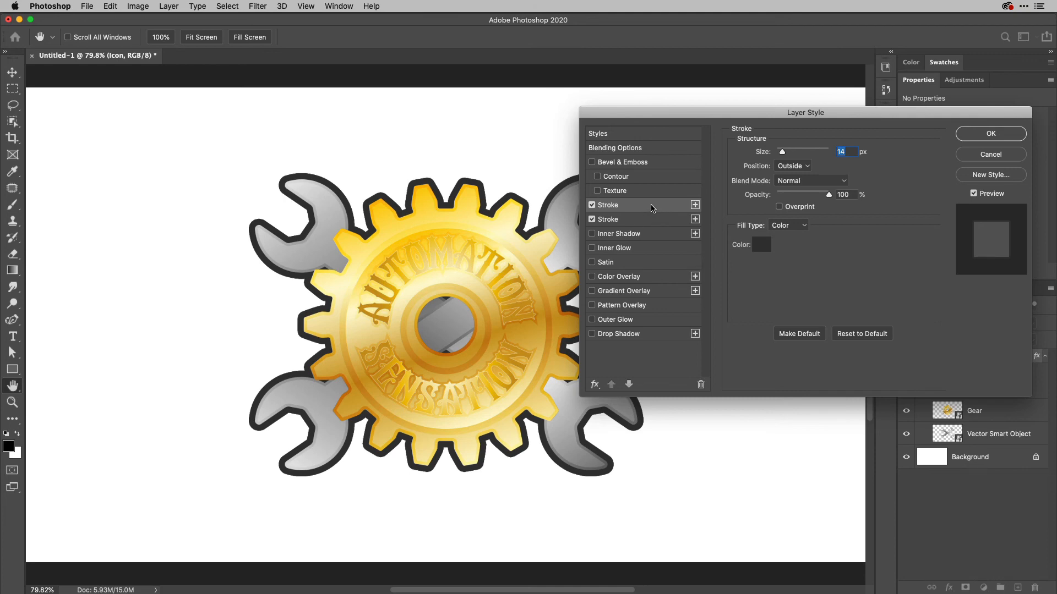
{"action": "left_click", "coordinate": [762, 249]}
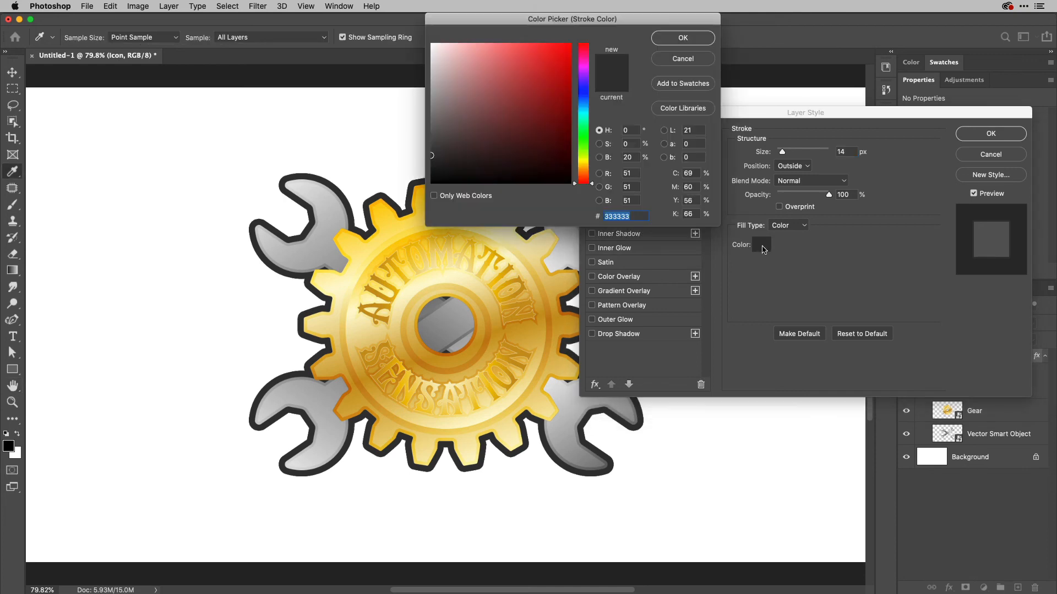
{"action": "left_click_drag", "start_coordinate": [441, 113], "coordinate": [431, 71]}
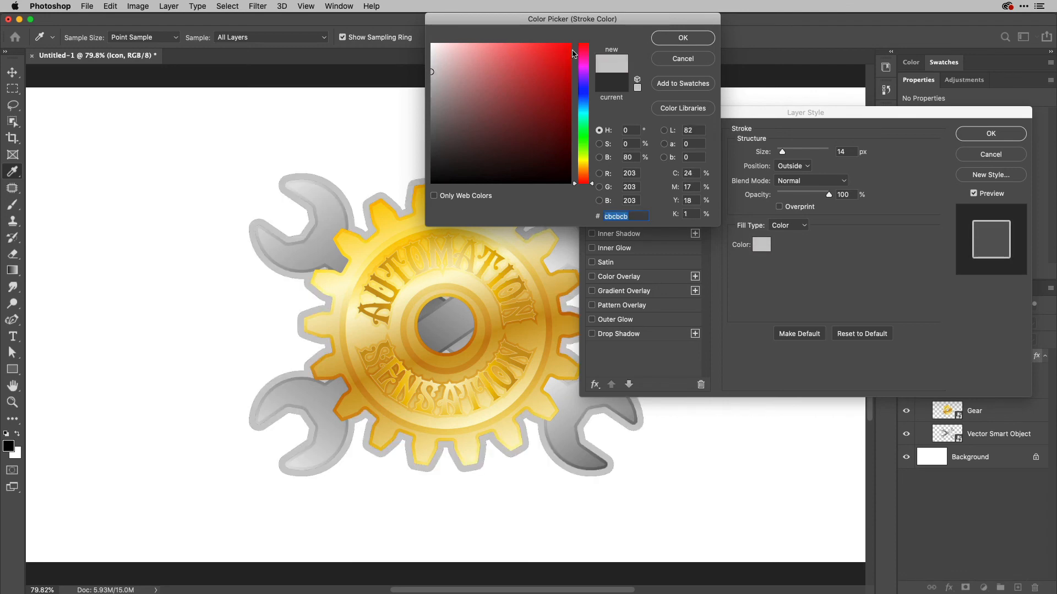
{"action": "left_click", "coordinate": [682, 37]}
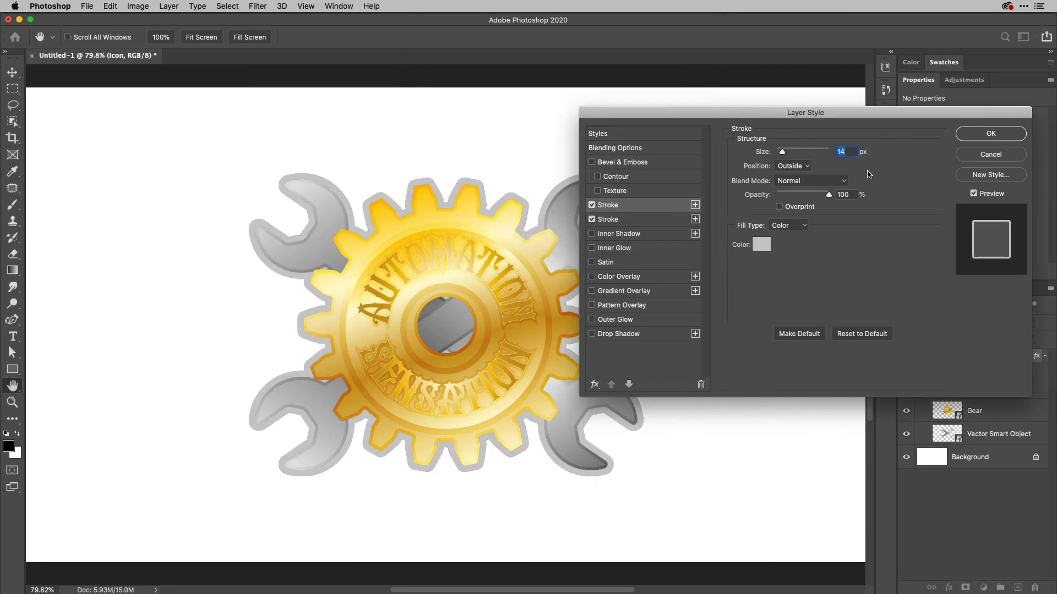
Set the upper gray stroke's size to 4 px and apply the layer style to the Icon group.
{"action": "left_click", "coordinate": [848, 154]}
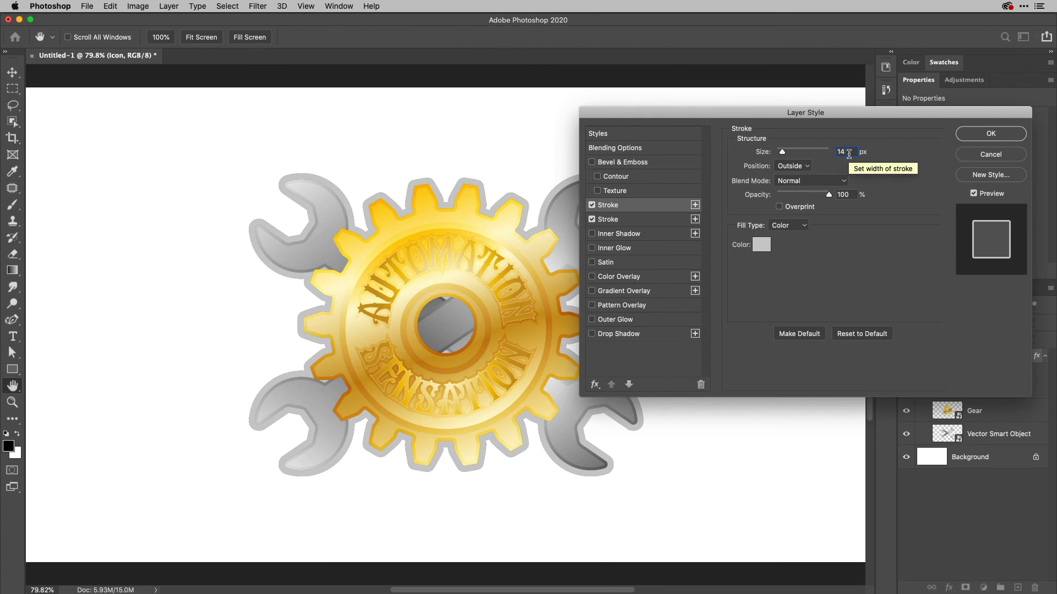
{"action": "key", "text": "Down"}
{"action": "key", "text": "Down"}
{"action": "key", "text": "Down"}
{"action": "key", "text": "Down"}
{"action": "key", "text": "Down"}
{"action": "key", "text": "Down"}
{"action": "key", "text": "Down"}
{"action": "key", "text": "Down"}
{"action": "key", "text": "Down"}
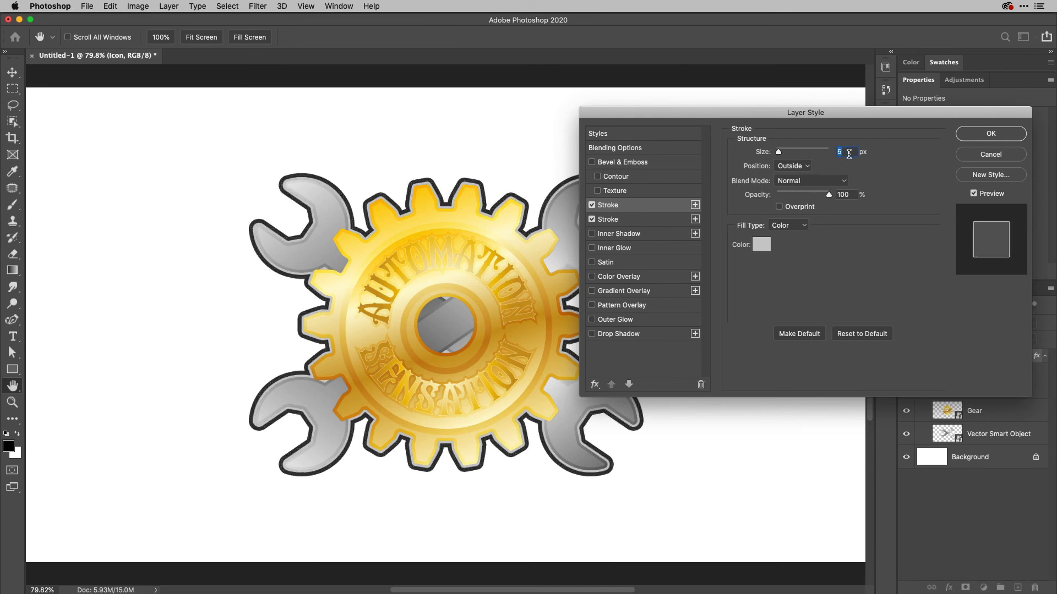
{"action": "key", "text": "Down"}
{"action": "key", "text": "Down"}
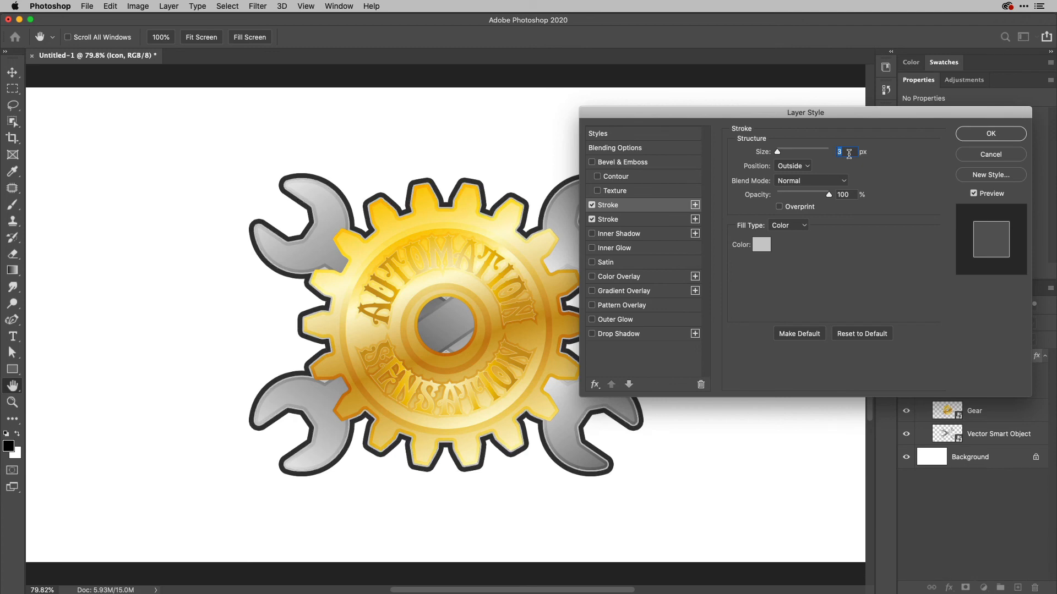
{"action": "key", "text": "Up"}
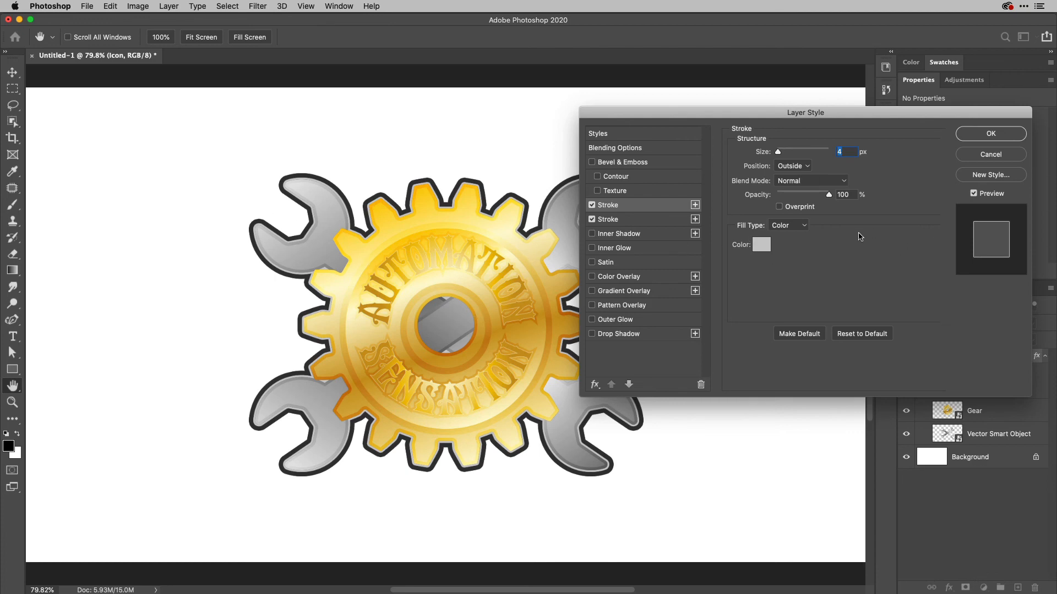
{"action": "left_click", "coordinate": [803, 226]}
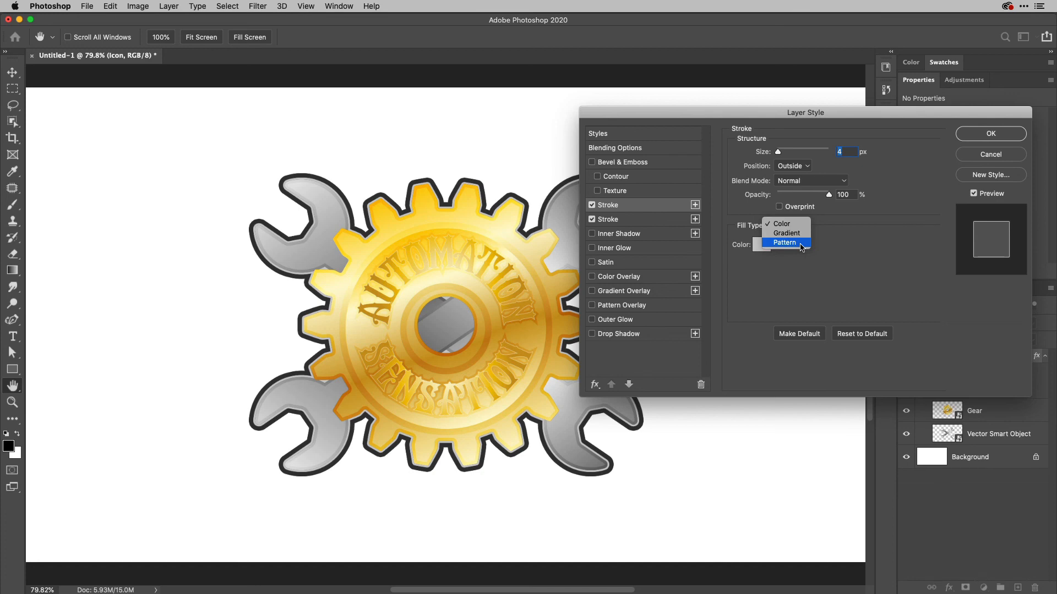
{"action": "left_click", "coordinate": [855, 224]}
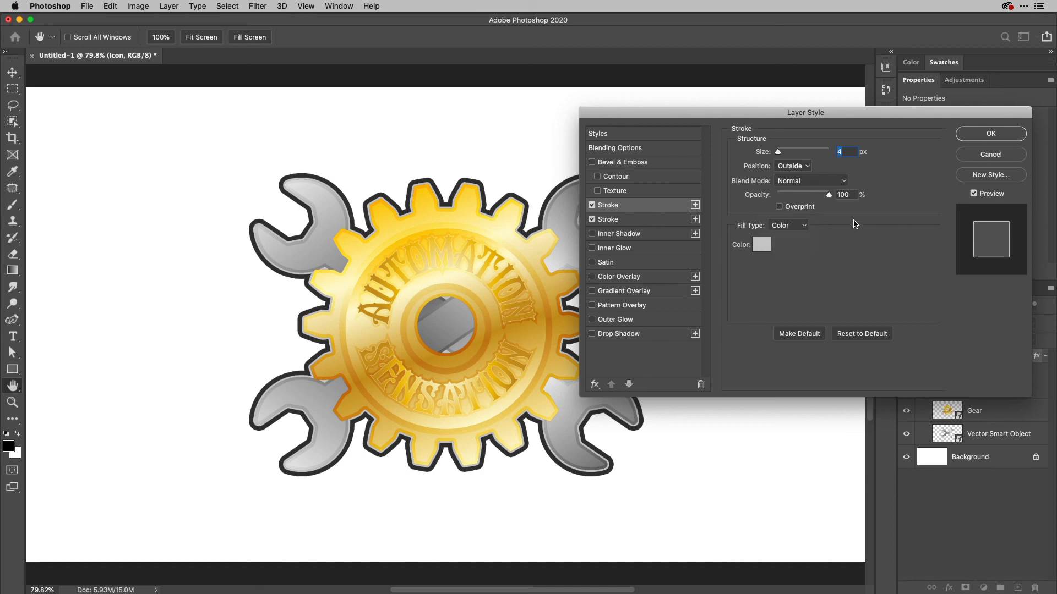
{"action": "left_click", "coordinate": [989, 137]}
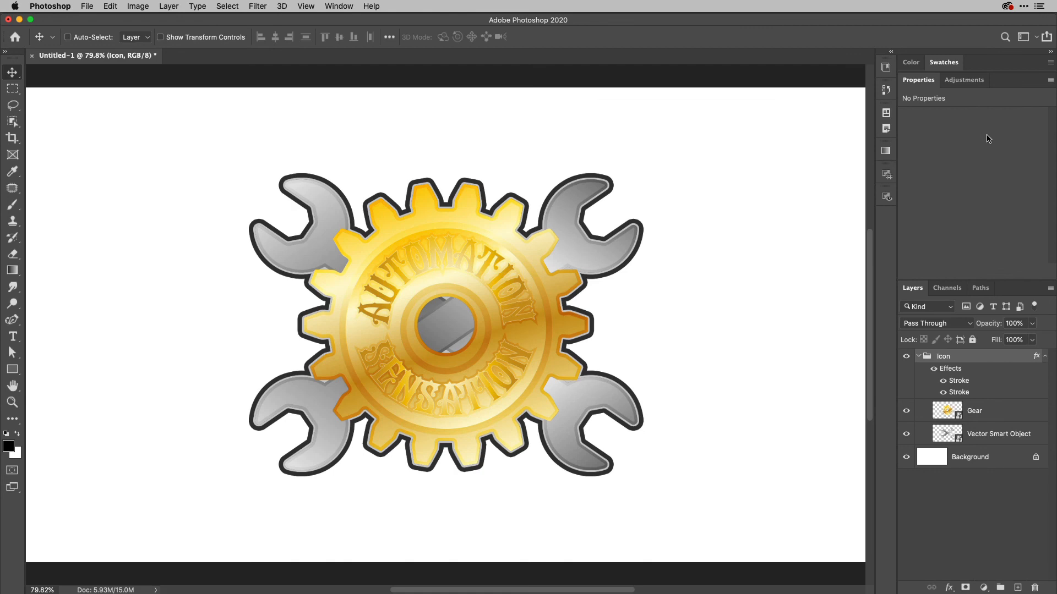
Reopen the spanner smart object, rotate the spanner counterclockwise to about 307°, save over the externally modified file and return to Photoshop.
{"action": "double_click", "coordinate": [949, 434]}
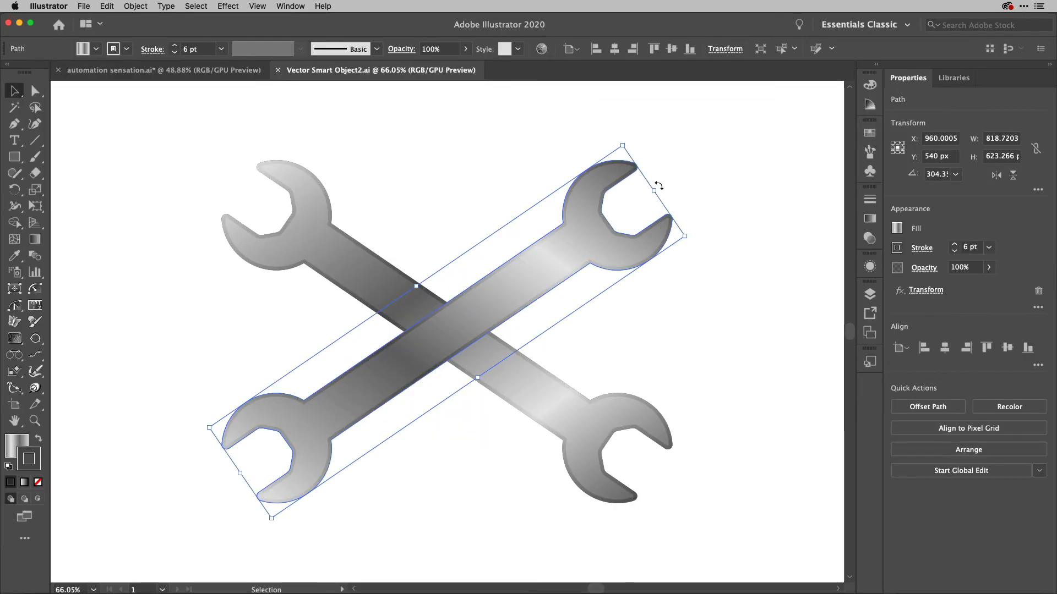
{"action": "left_click_drag", "start_coordinate": [659, 186], "coordinate": [654, 174]}
{"action": "key", "text": "super+s"}
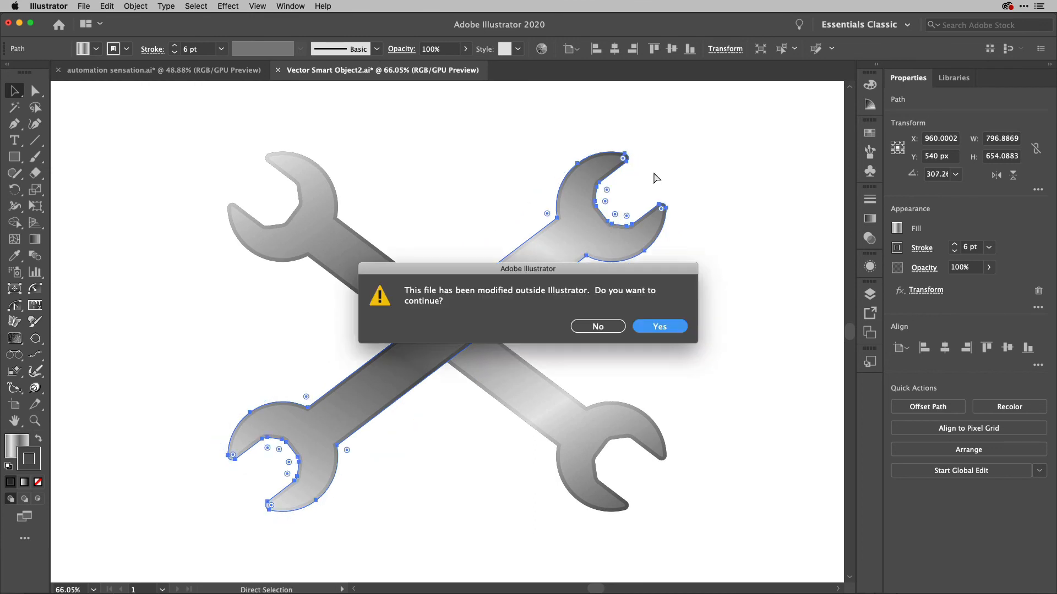
{"action": "key", "text": "Return"}
{"action": "key", "text": "super+Tab"}
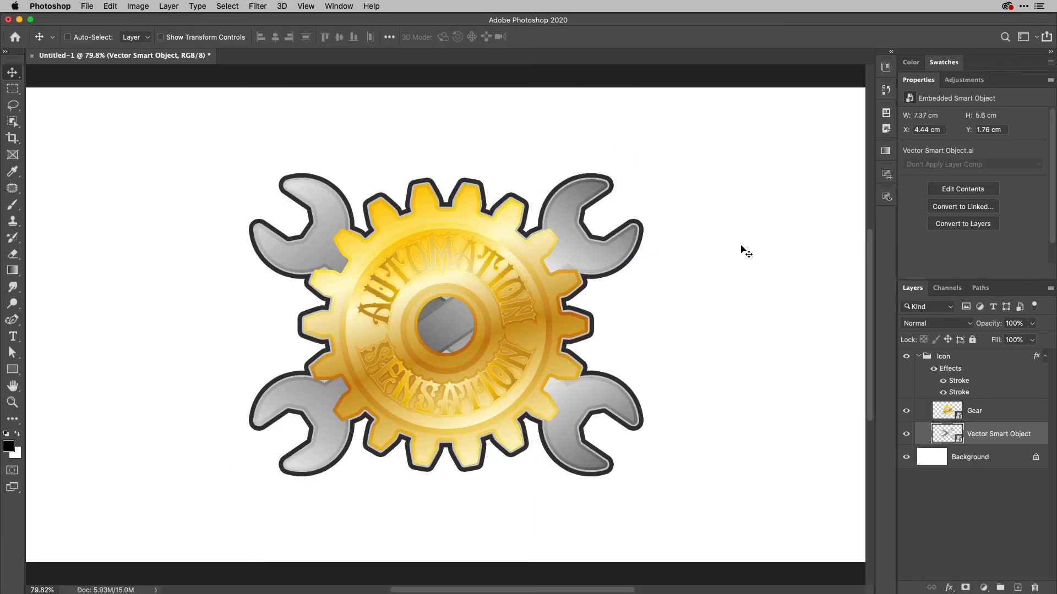